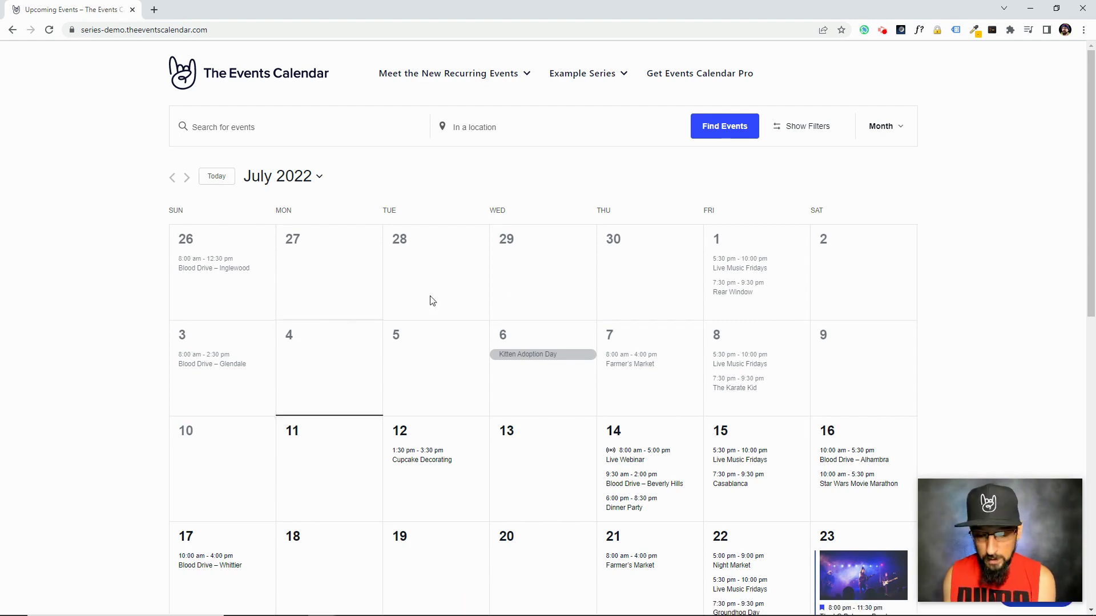
Open the July 17 Blood Drive – Whittier event page from the month calendar
scroll(565, 457, down, 2)
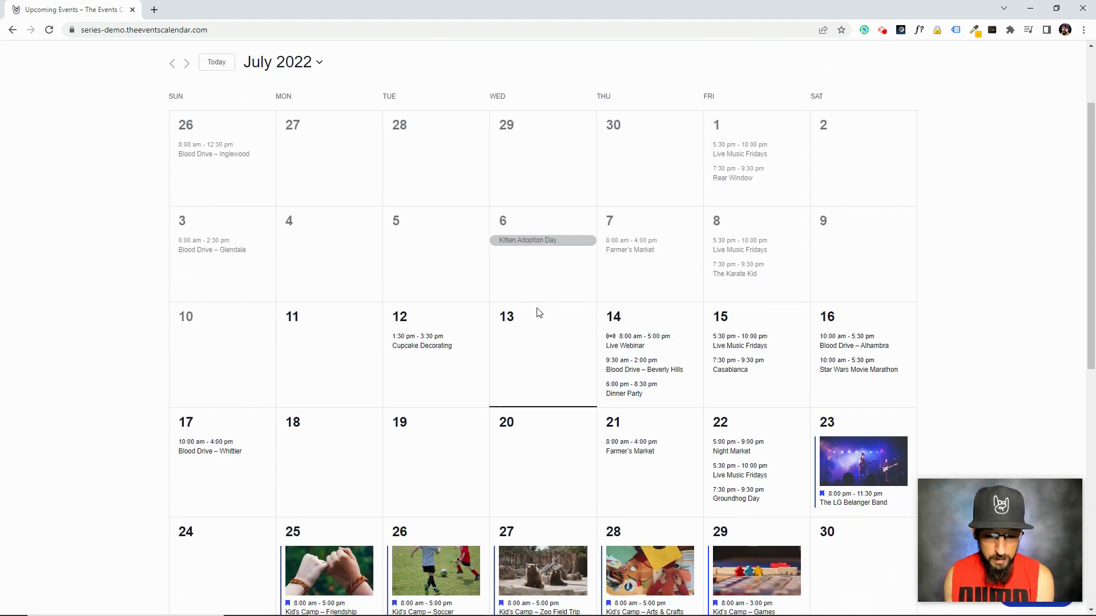
mouse_move(216, 455)
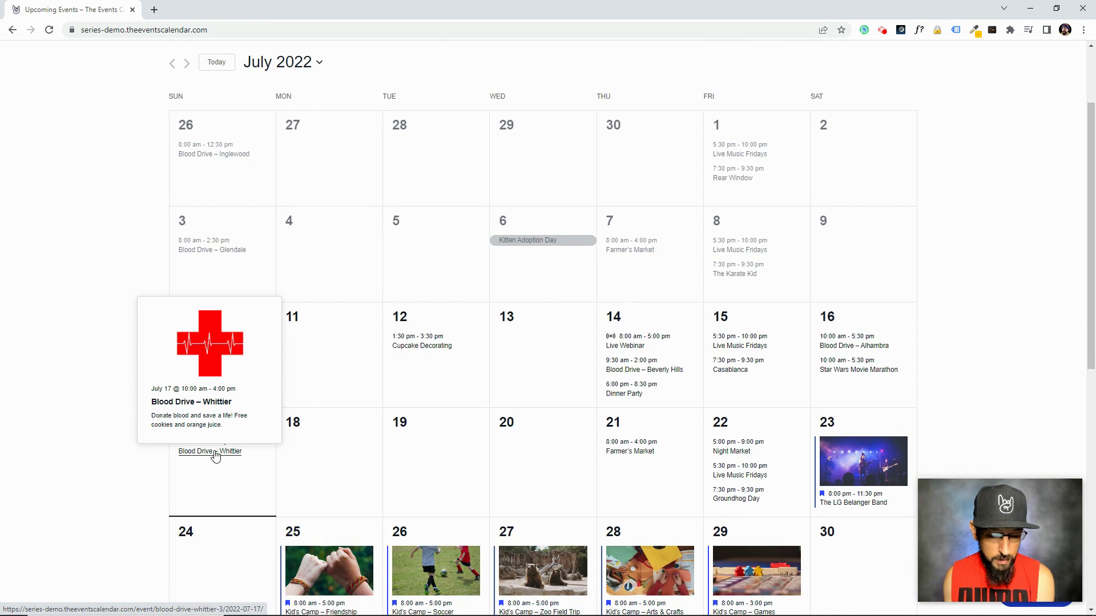
click(194, 453)
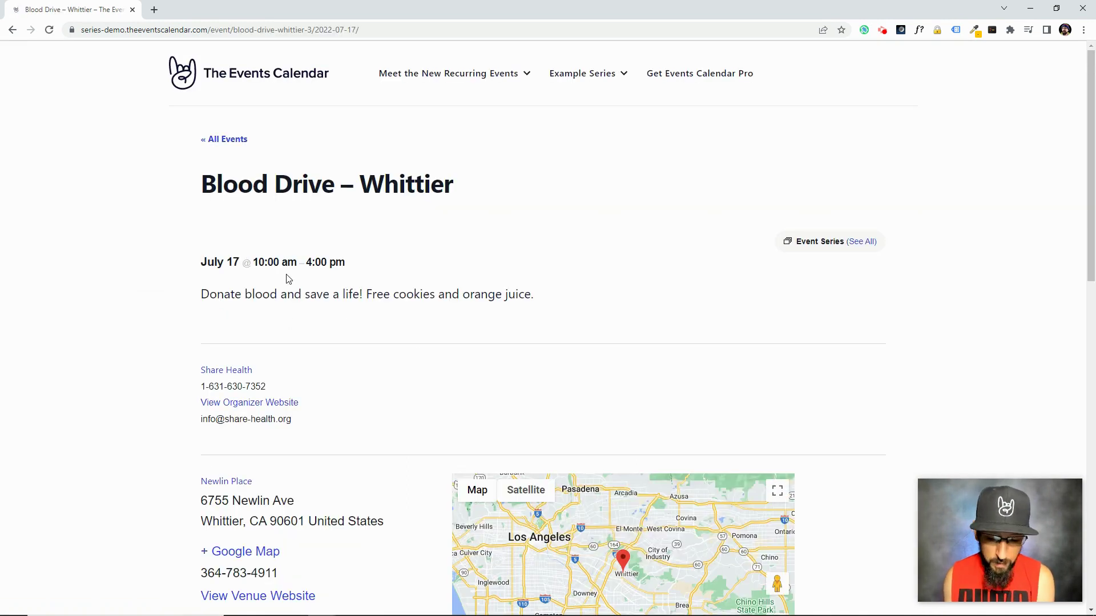
scroll(260, 317, down, 5)
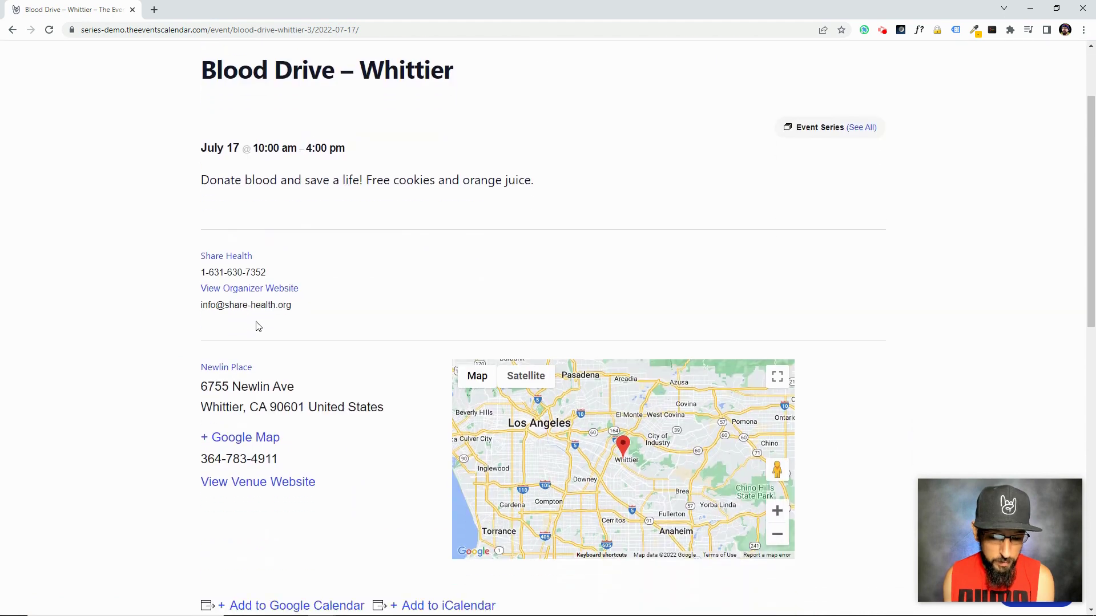
scroll(257, 326, up, 5)
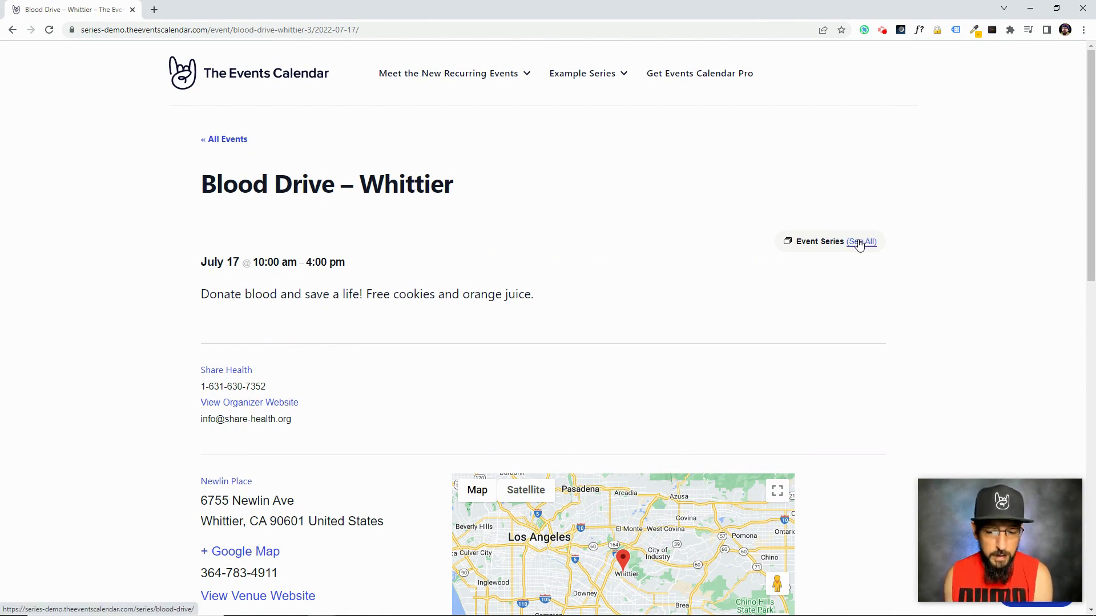
Open the full Blood Drive series list and highlight 'blood-drive' in its /series/ address
click(859, 244)
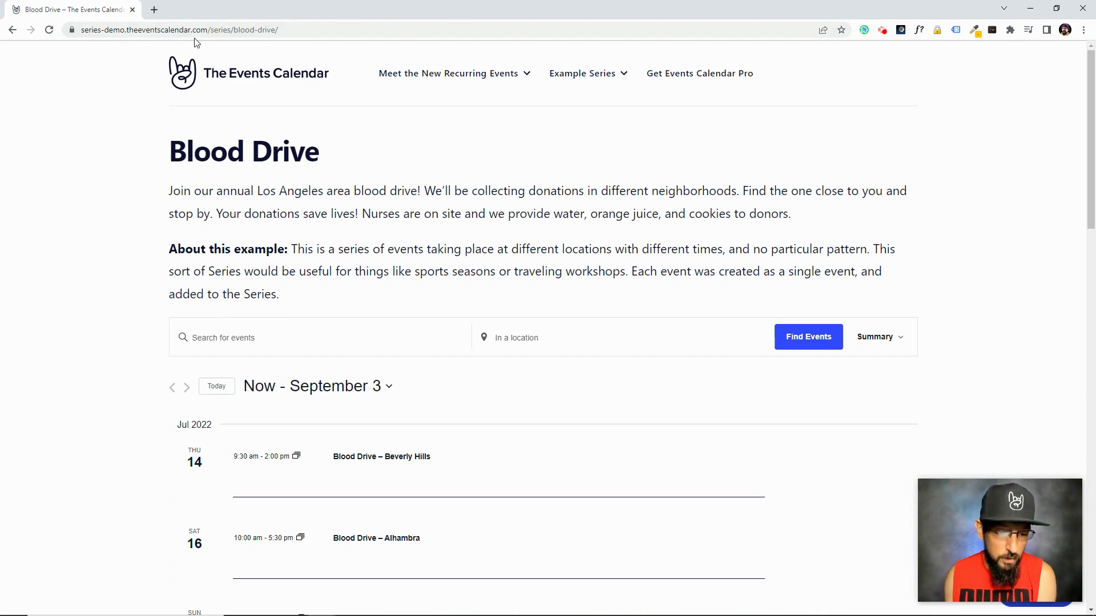
click(210, 28)
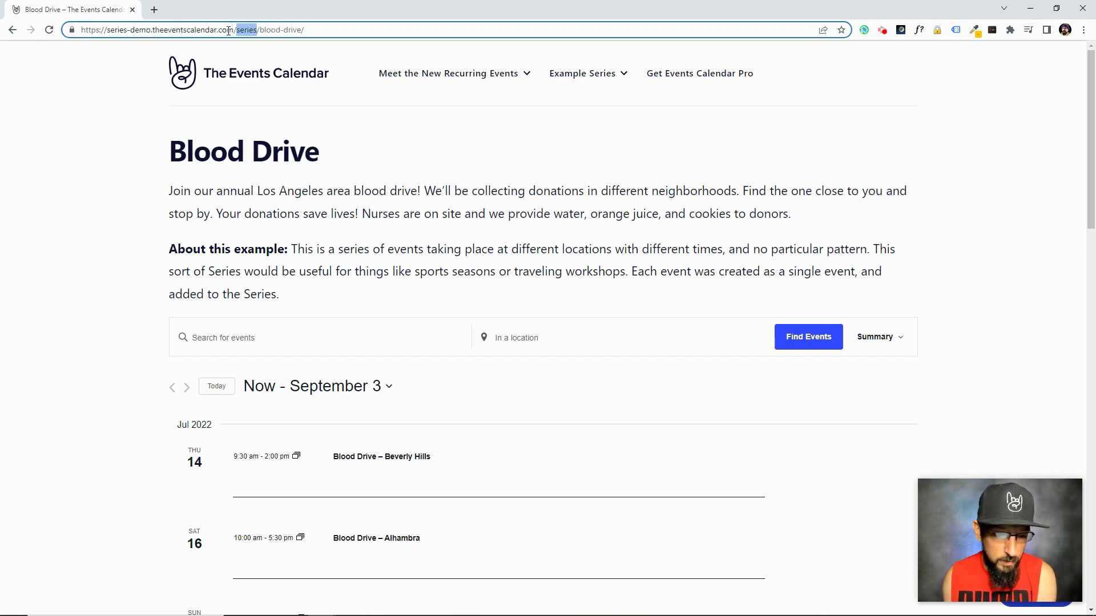
click(314, 29)
drag(314, 29, 260, 29)
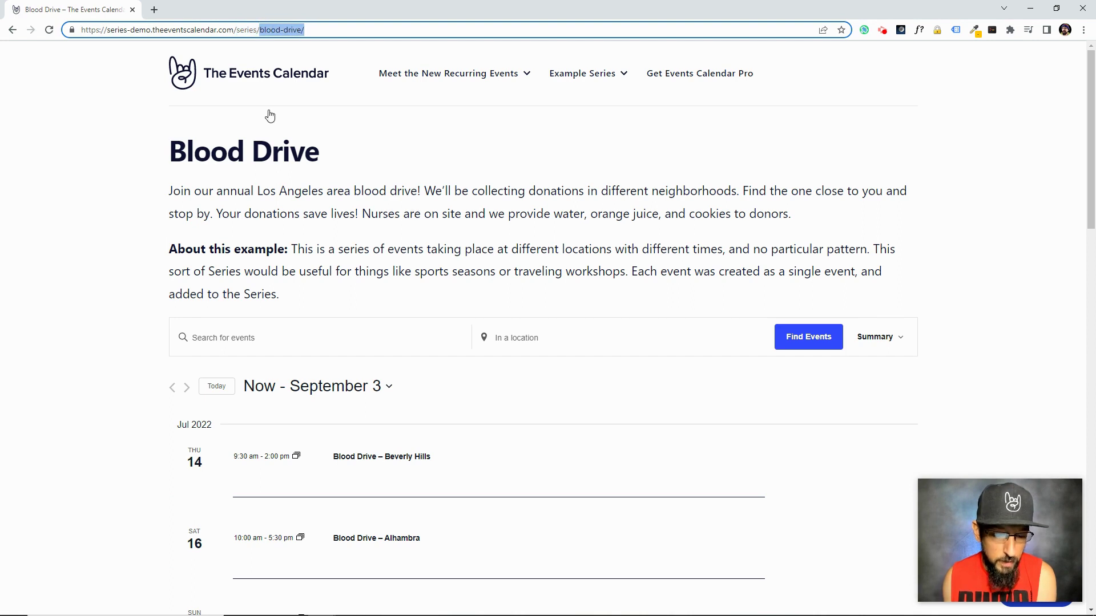
Highlight the series title and description, then scroll down to the list of events
drag(329, 157, 161, 146)
click(241, 190)
drag(174, 193, 582, 227)
scroll(281, 213, down, 1)
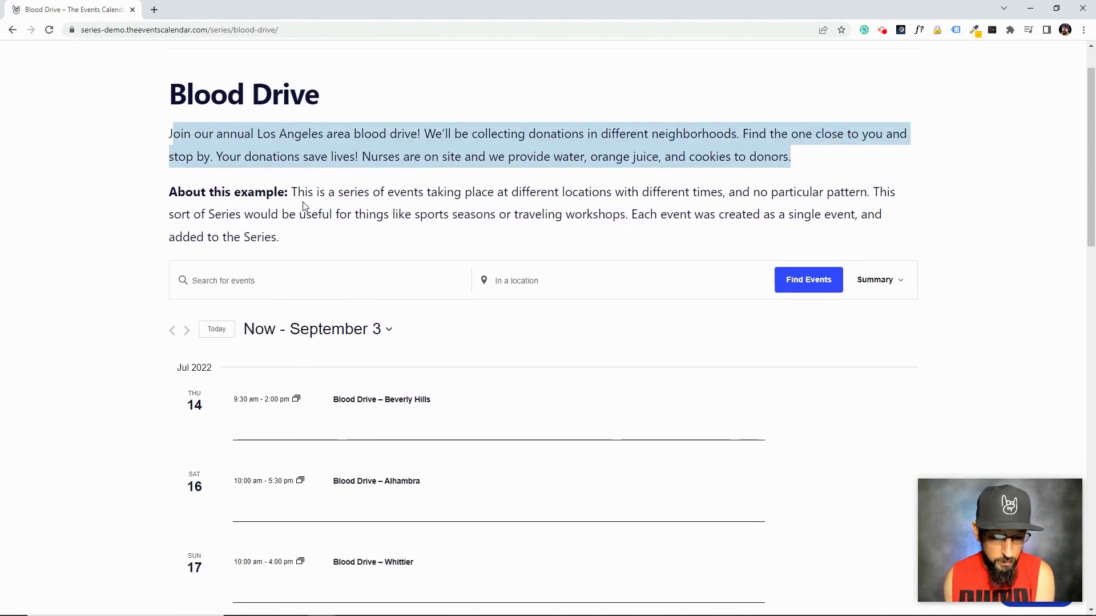
click(281, 213)
scroll(326, 171, down, 2)
scroll(328, 174, down, 2)
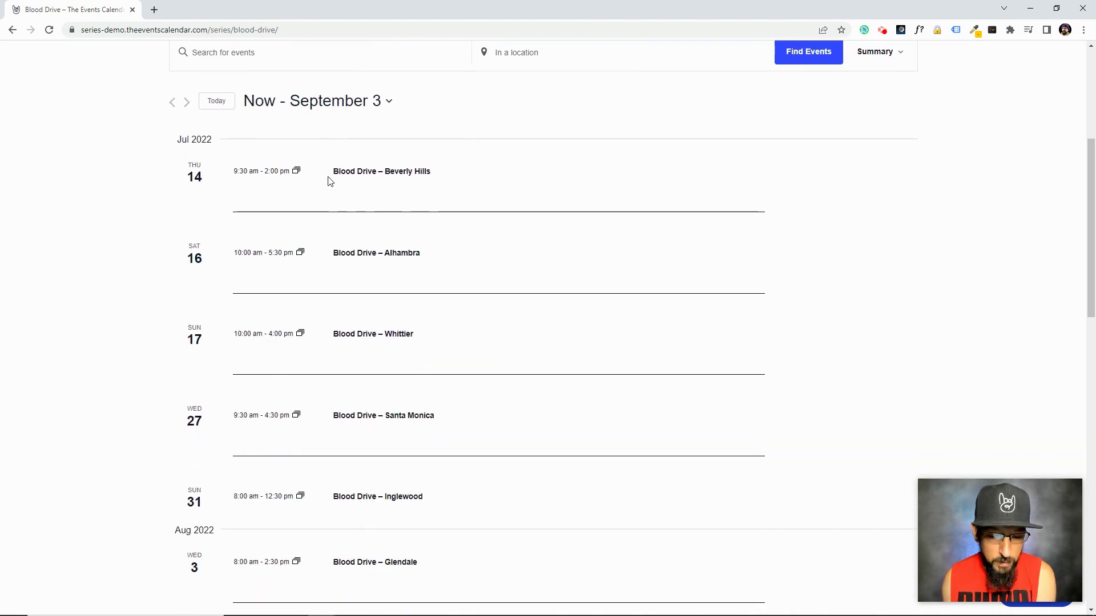
mouse_move(290, 172)
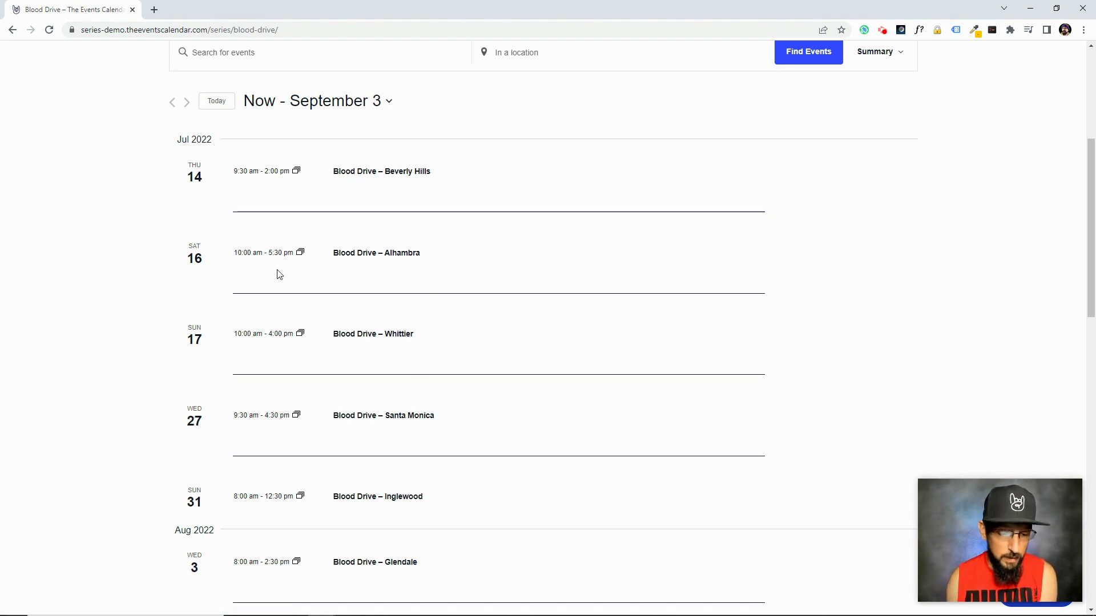
scroll(257, 392, down, 3)
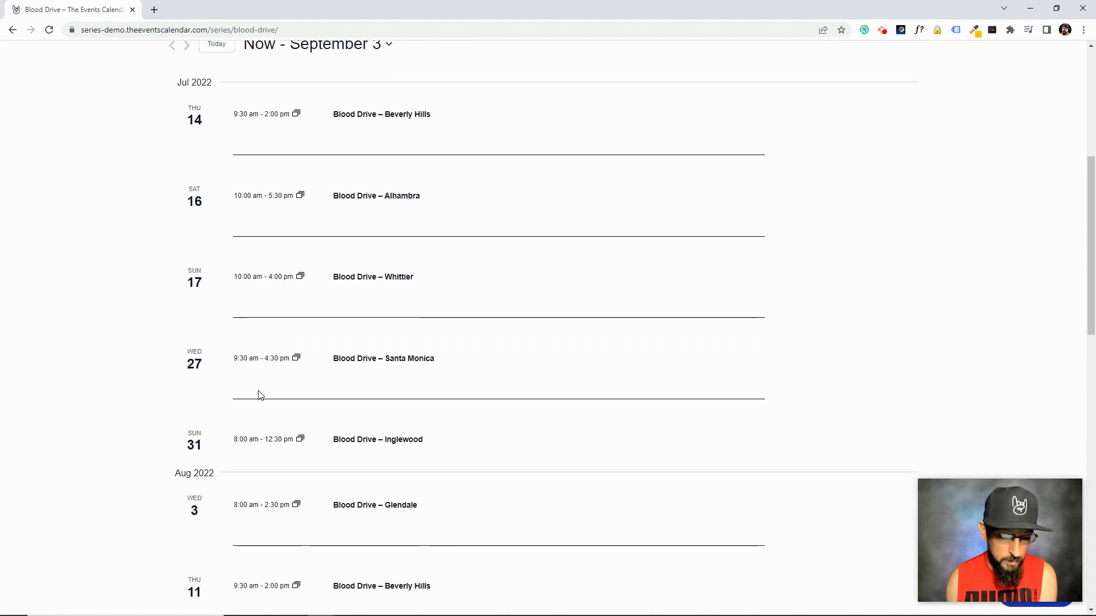
scroll(252, 378, down, 2)
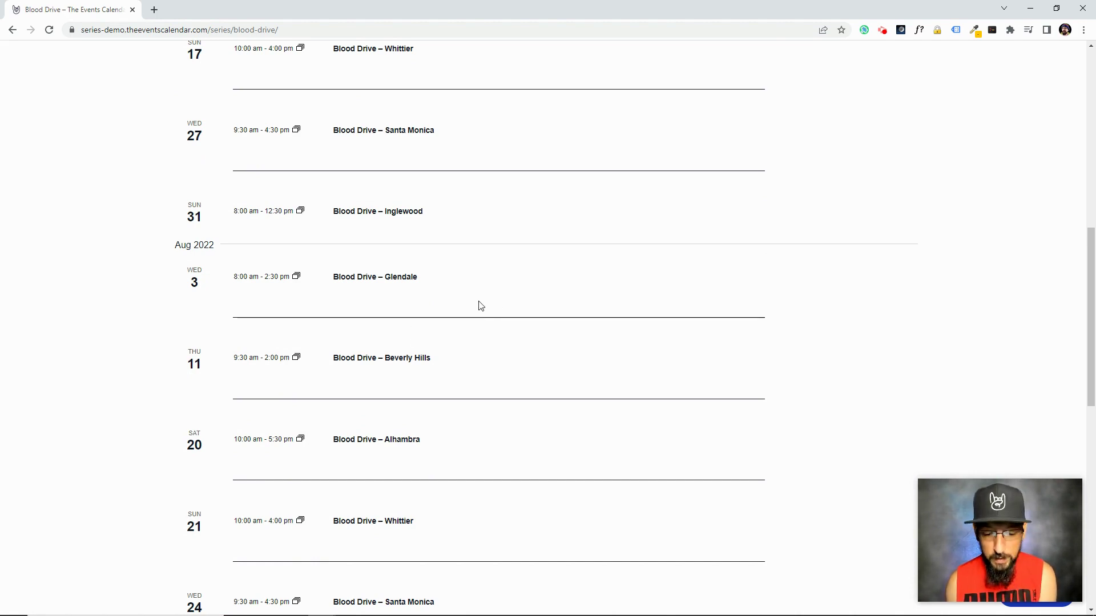
scroll(424, 248, up, 4)
scroll(311, 176, up, 3)
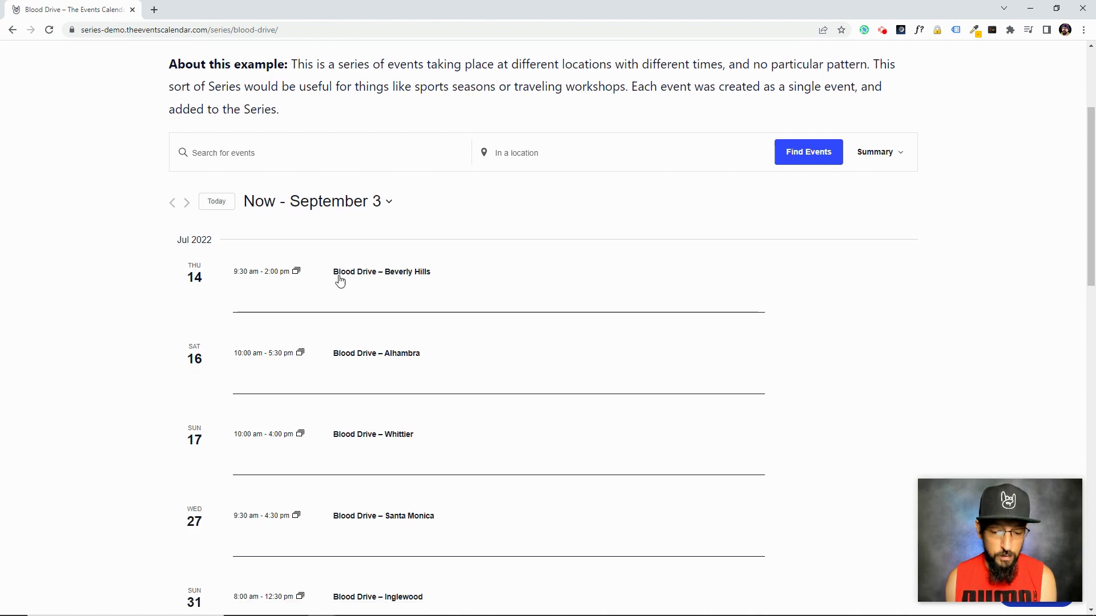
scroll(337, 285, down, 6)
scroll(311, 296, up, 9)
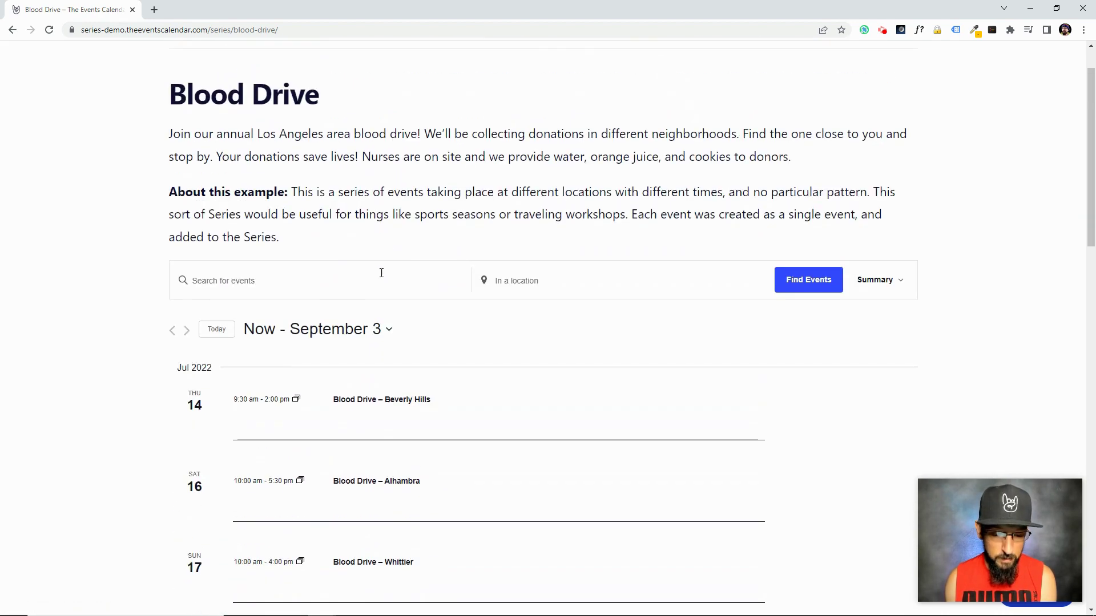
scroll(391, 251, up, 1)
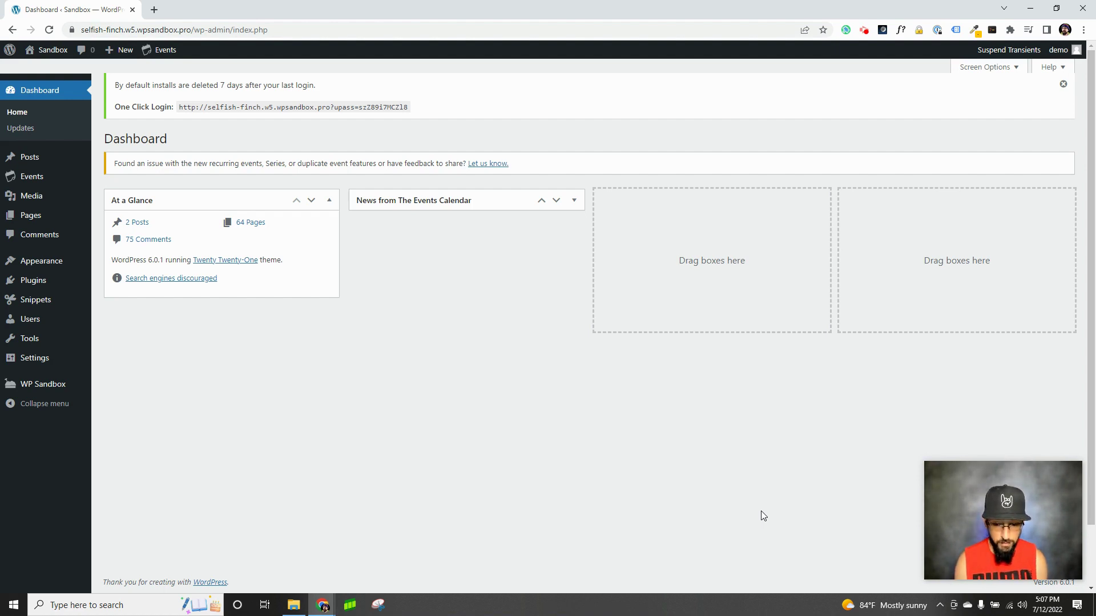
Open Events > Series in the admin sidebar to list the six event series
mouse_move(40, 176)
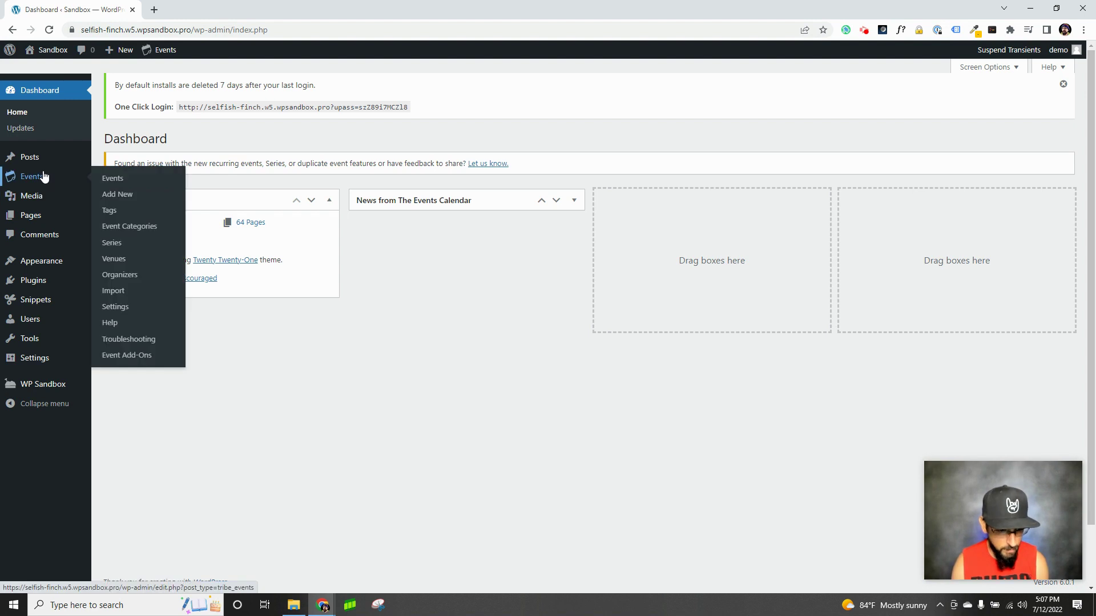
click(114, 244)
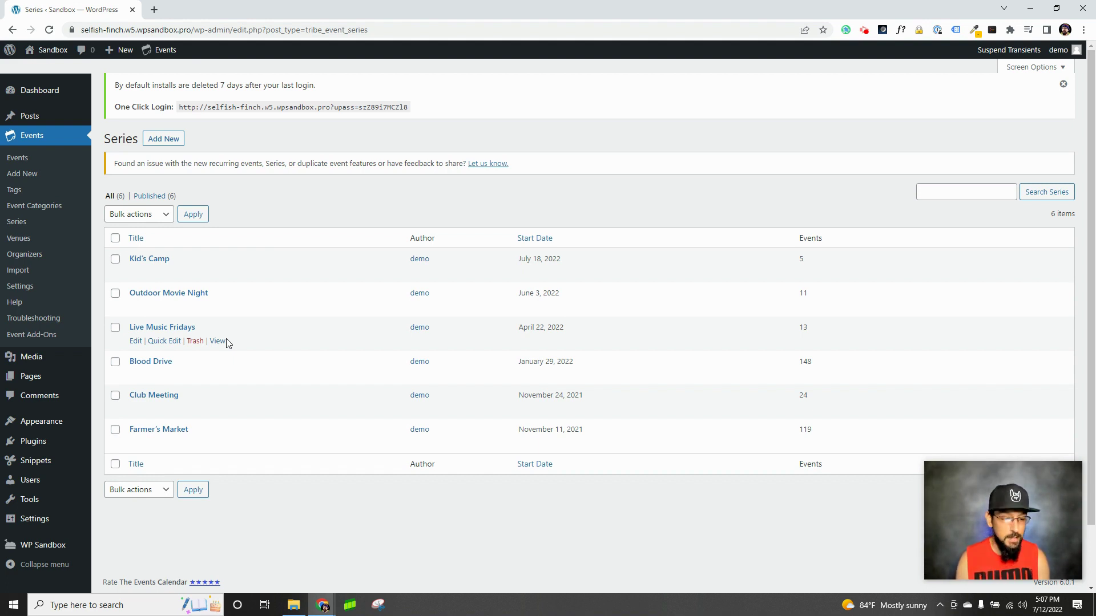
Create a new event 'Parent Teacher Conferences' running from 5:00pm to 6:30pm
click(15, 177)
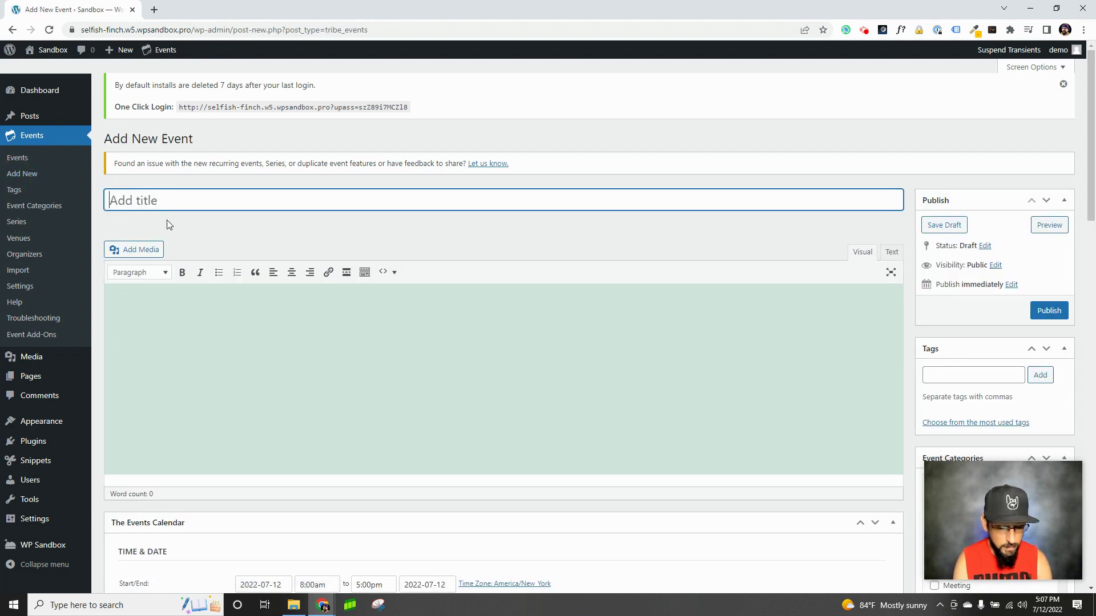
text(Parent Teache)
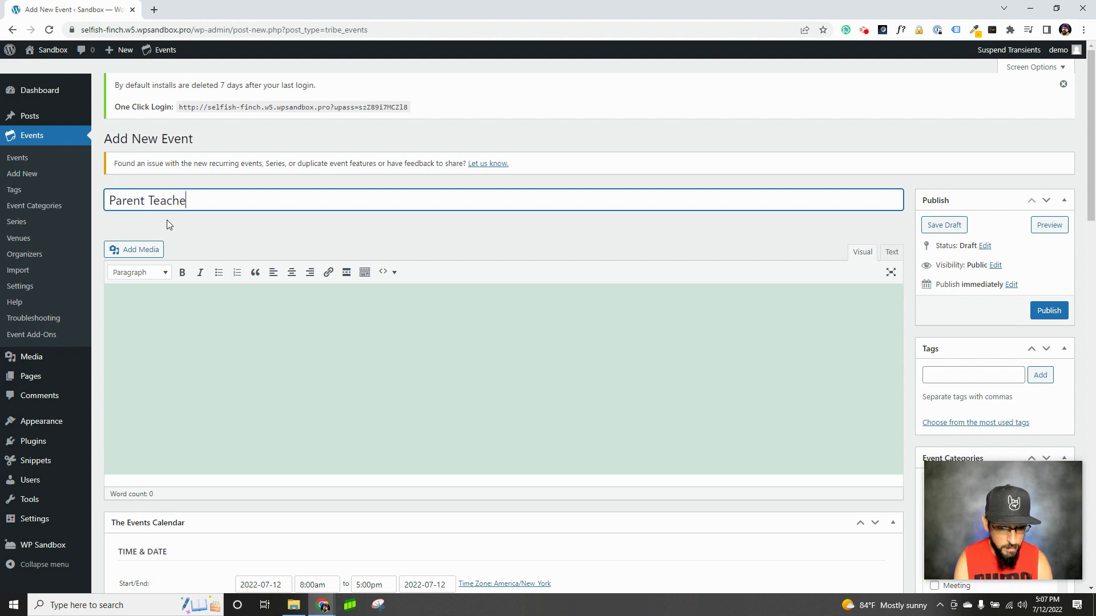
text(r Conferences)
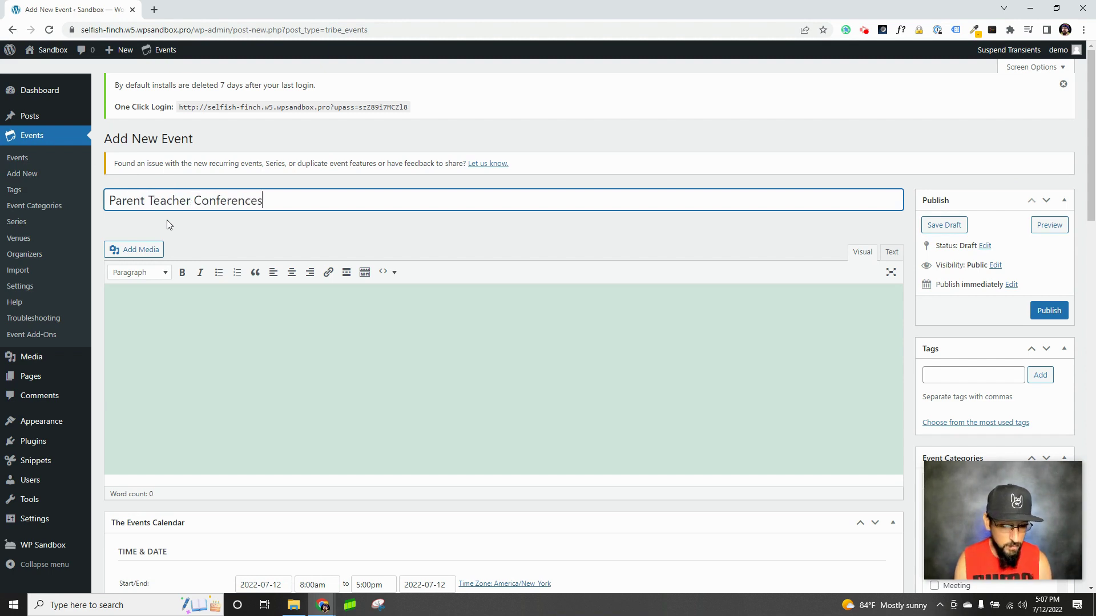
scroll(237, 241, down, 3)
click(310, 414)
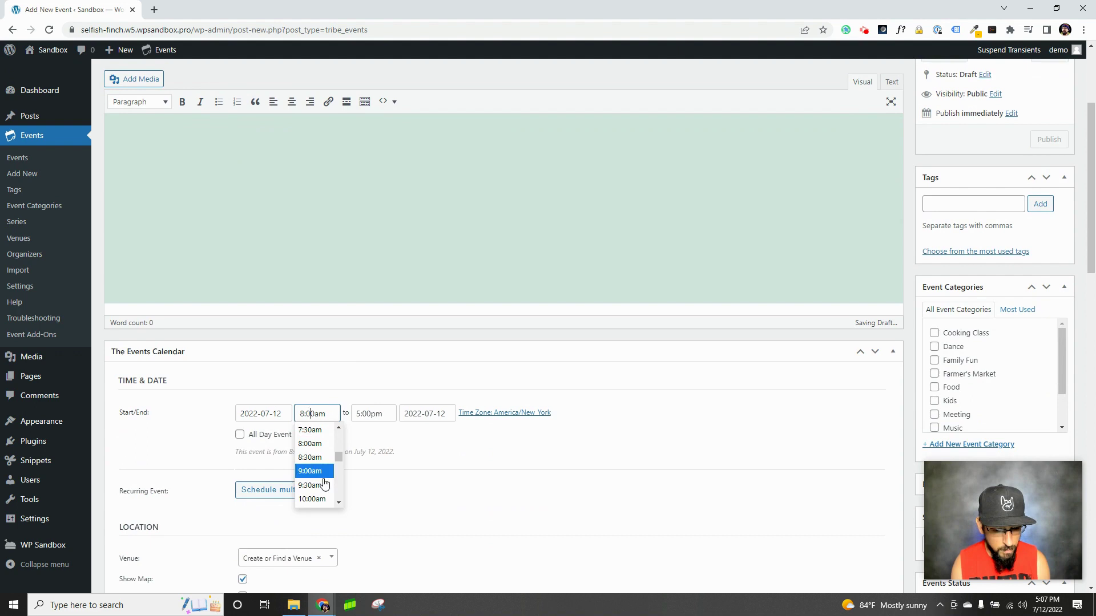
scroll(325, 484, down, 5)
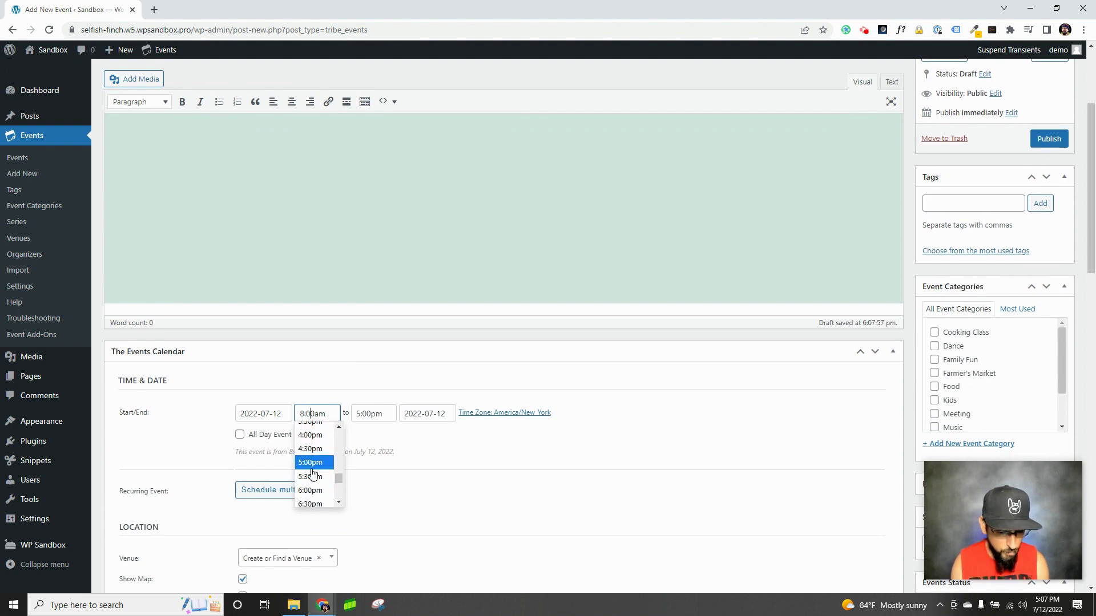
click(311, 465)
click(366, 415)
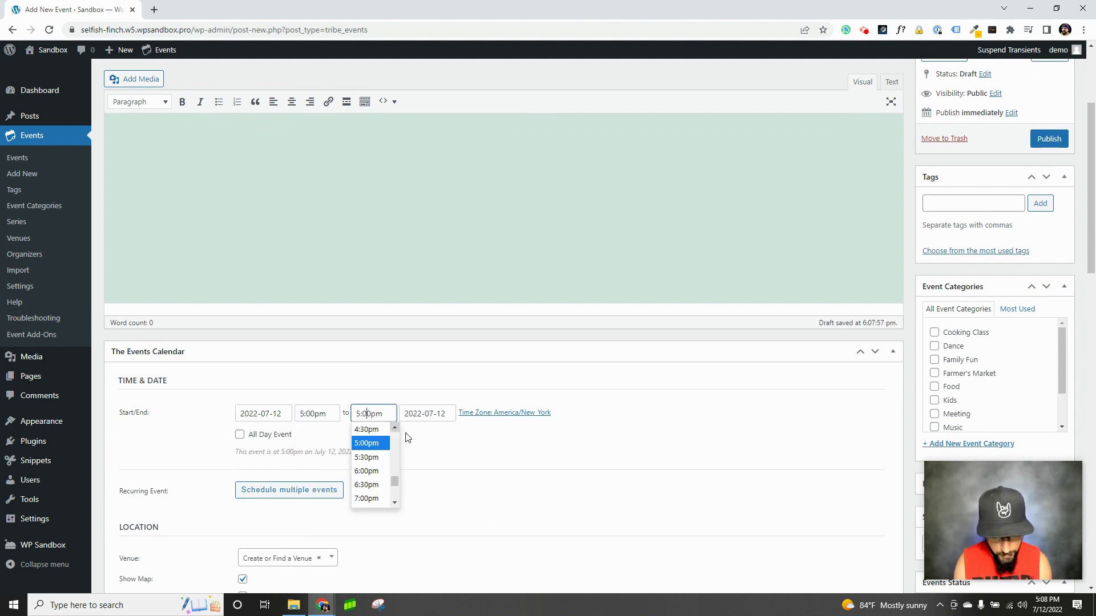
click(365, 485)
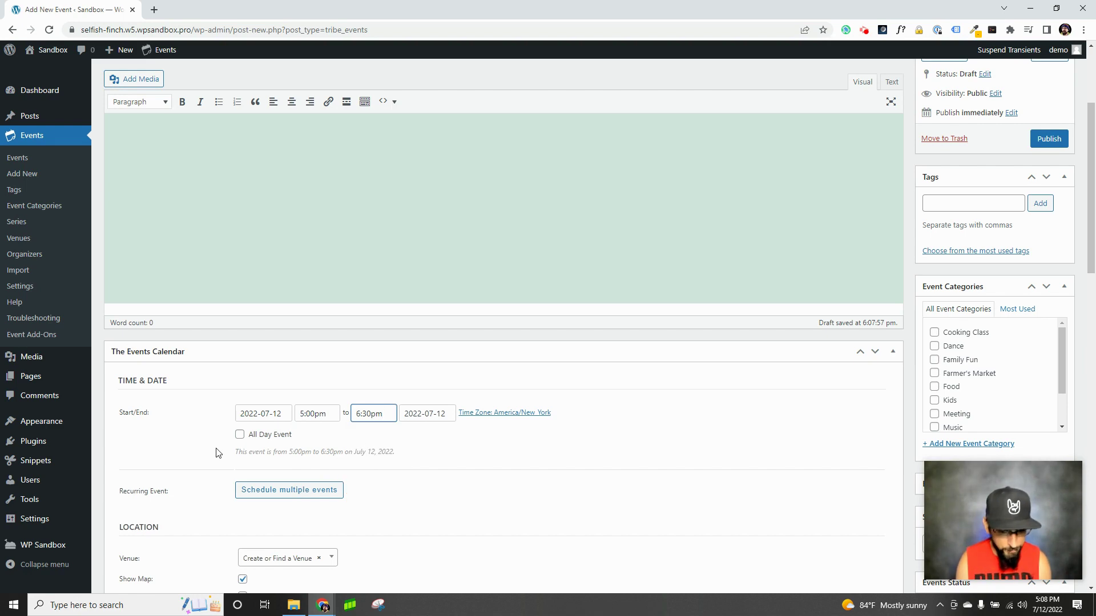
Make the event repeat weekly, ending after 4 events
scroll(216, 451, down, 2)
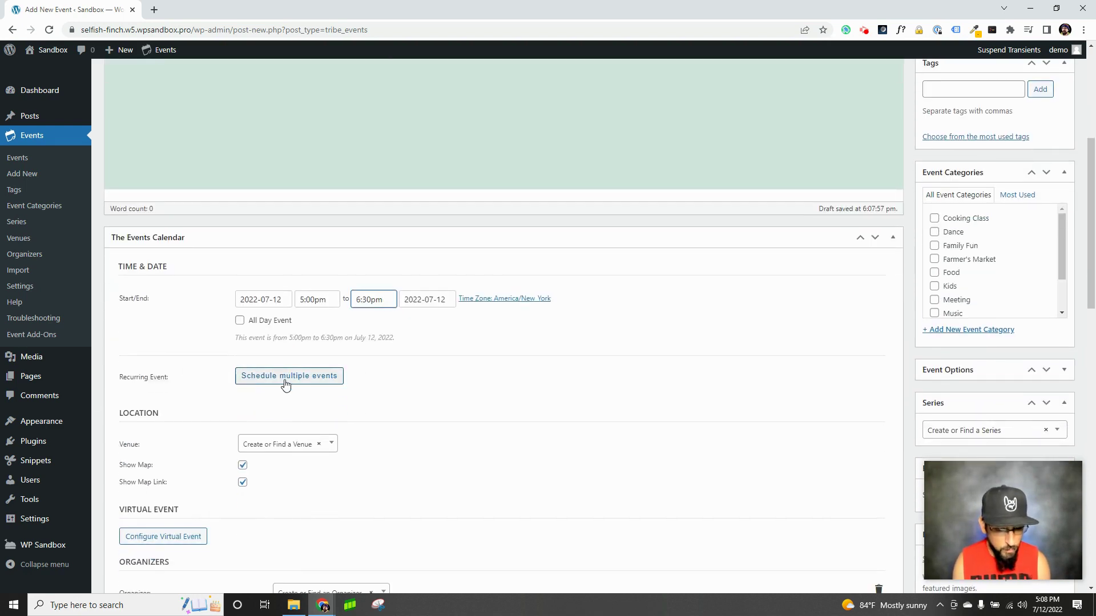
click(286, 377)
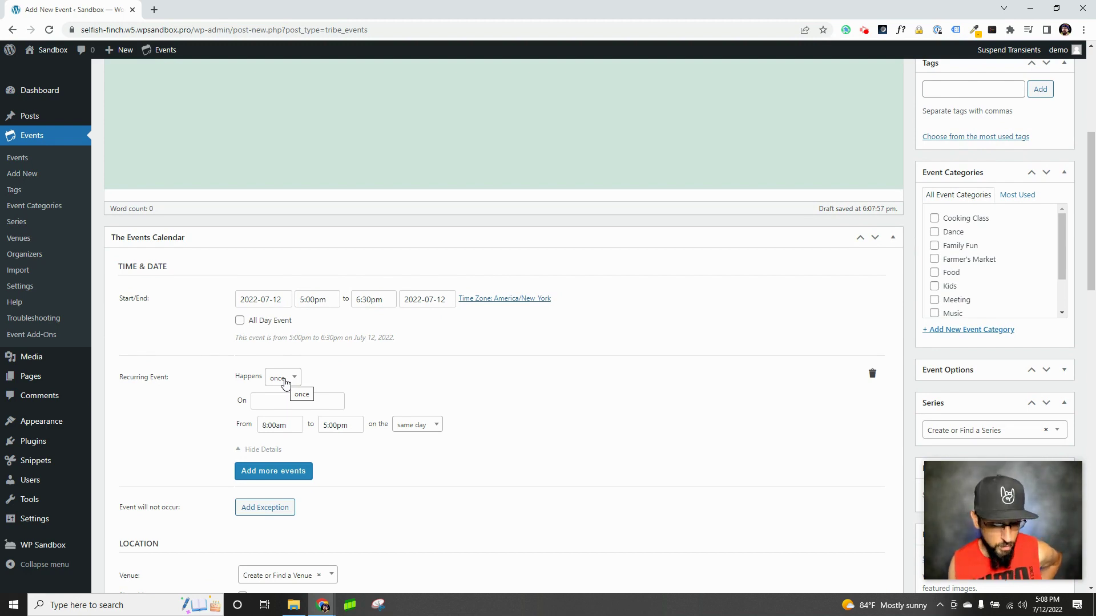
click(283, 379)
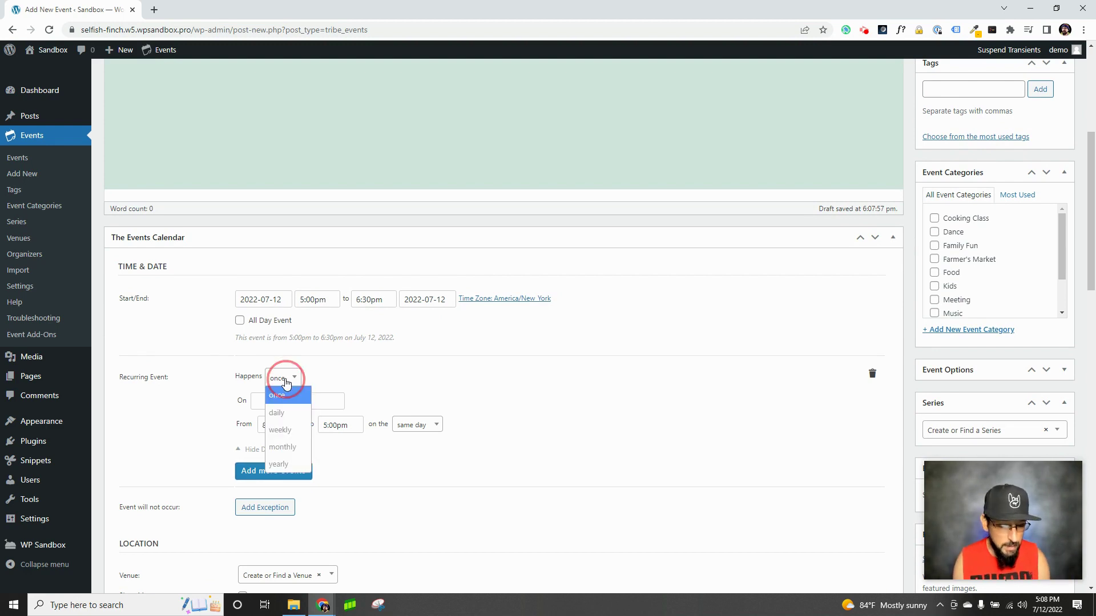
click(280, 430)
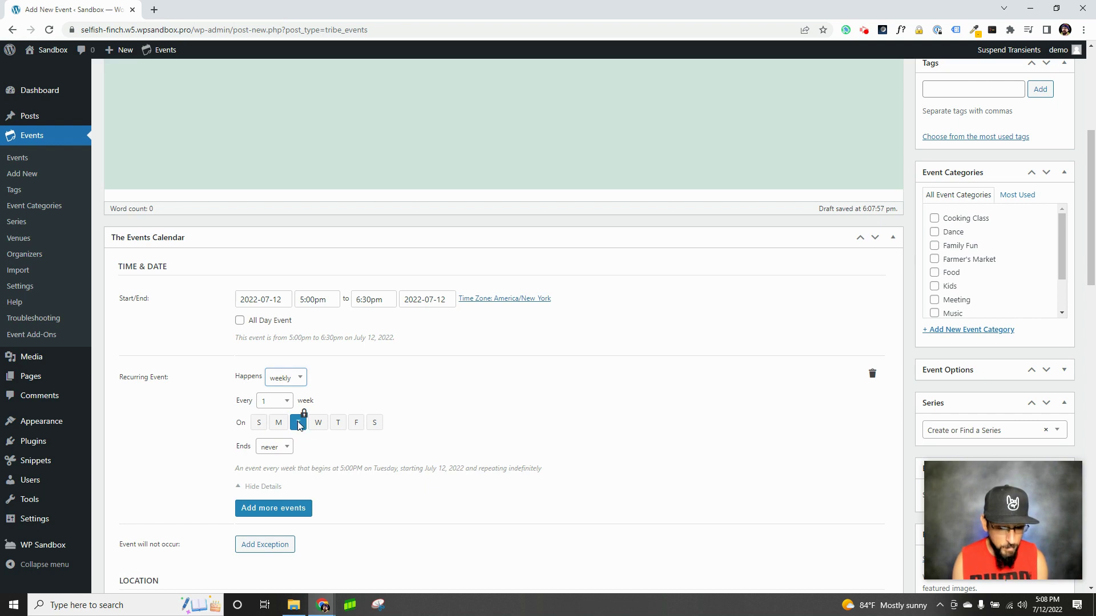
click(274, 447)
click(269, 502)
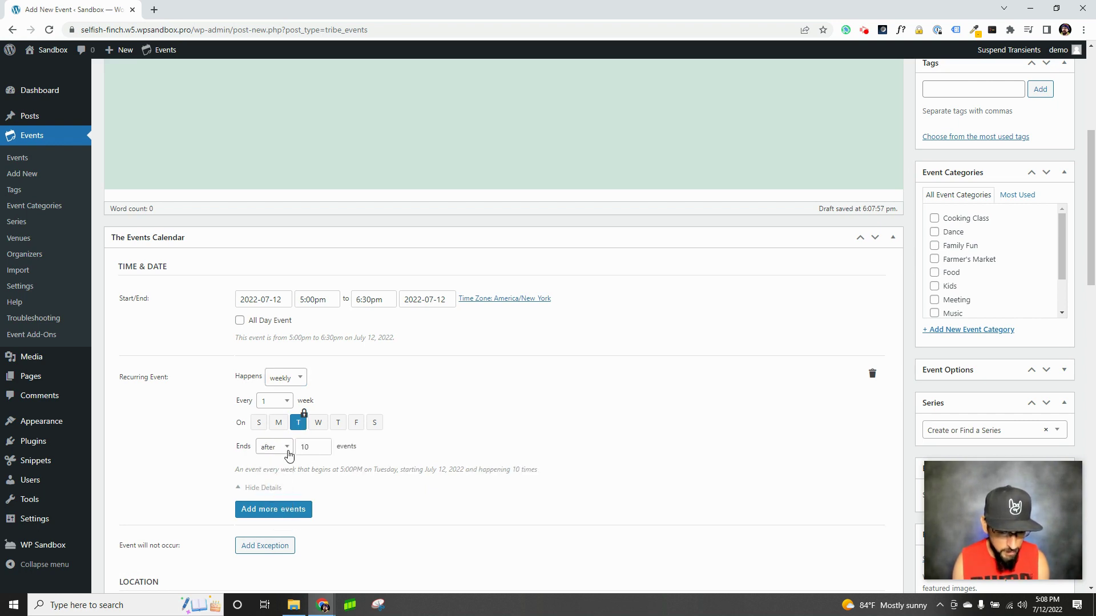
click(313, 445)
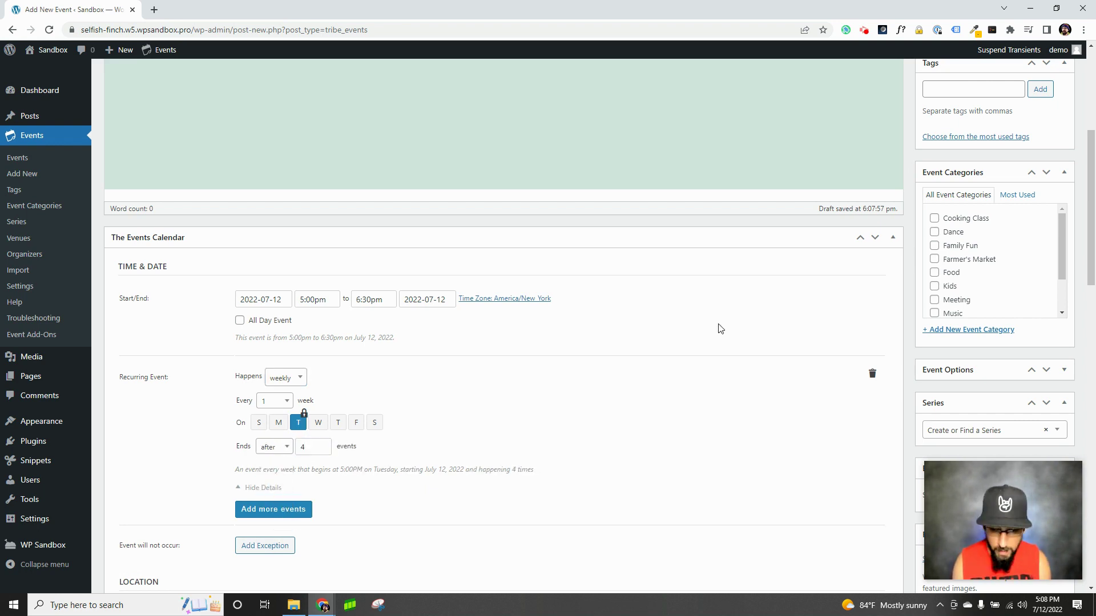
Add the description 'Parent teacher conferences, come talk about yo children!' and publish
scroll(316, 184, up, 3)
click(237, 204)
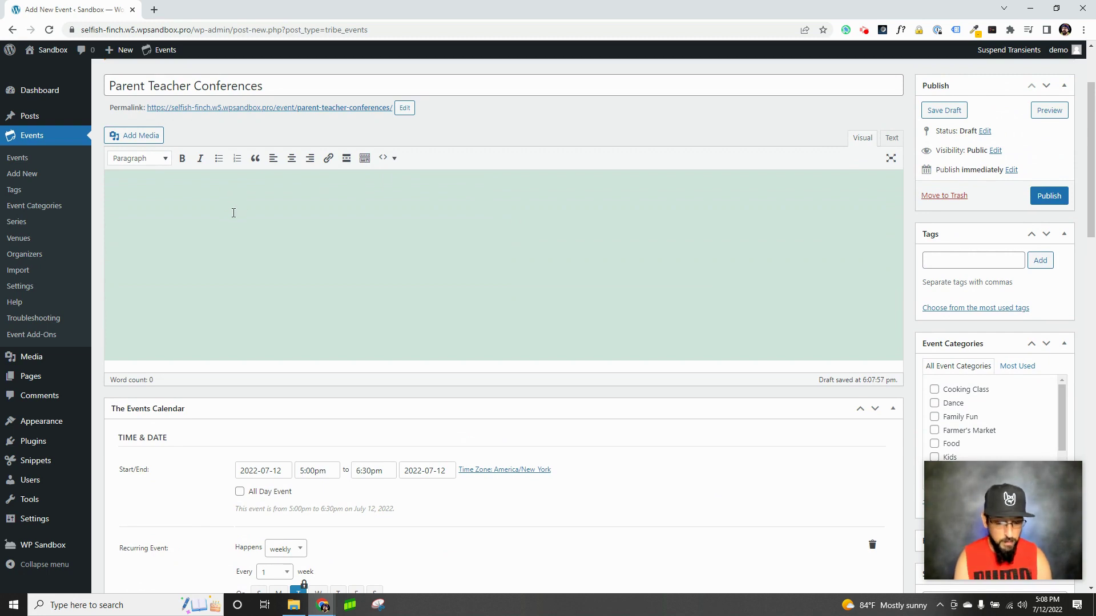
text(Pare)
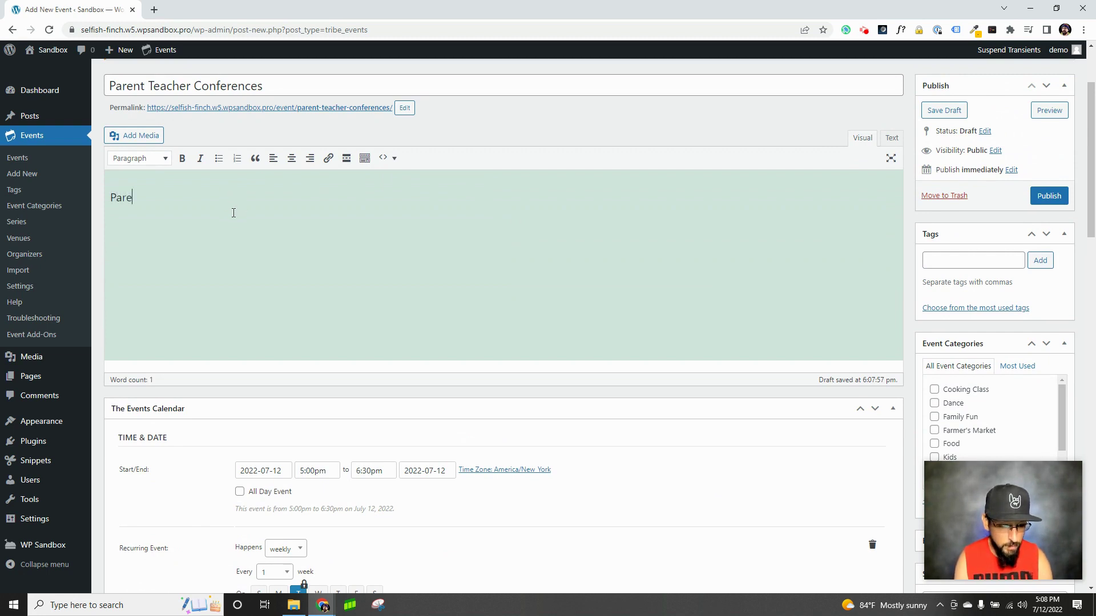
text(nt teacher conferences, c)
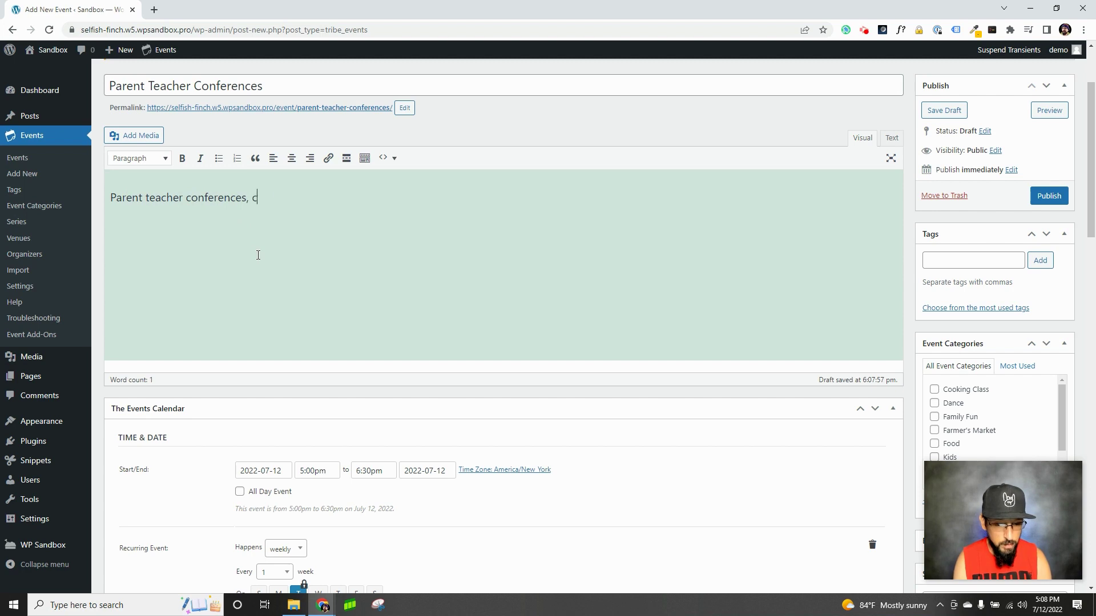
text(ome talk about yo children!)
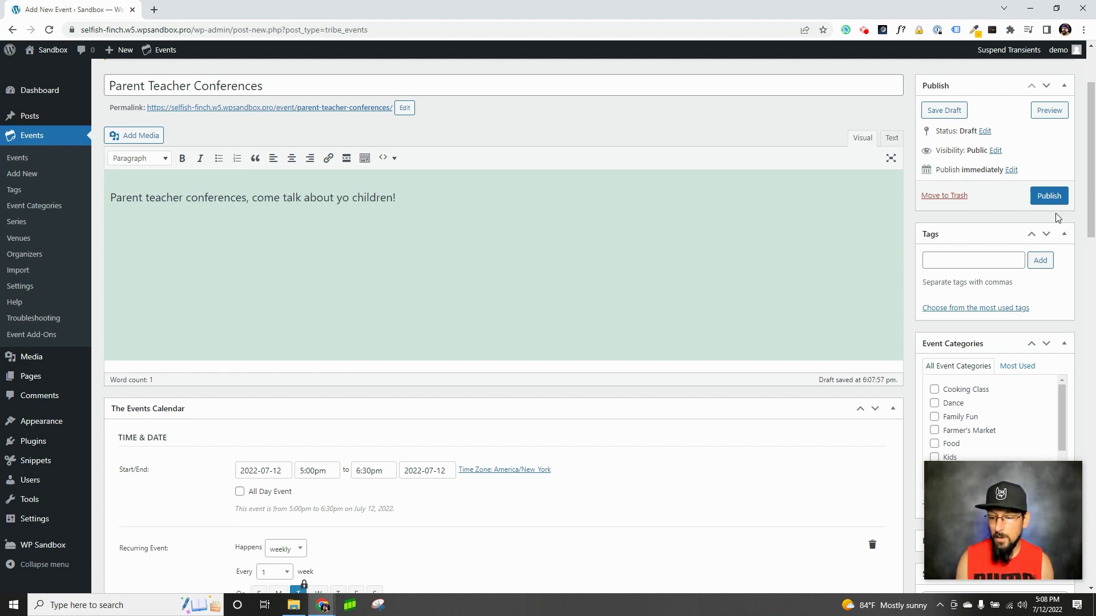
click(1050, 190)
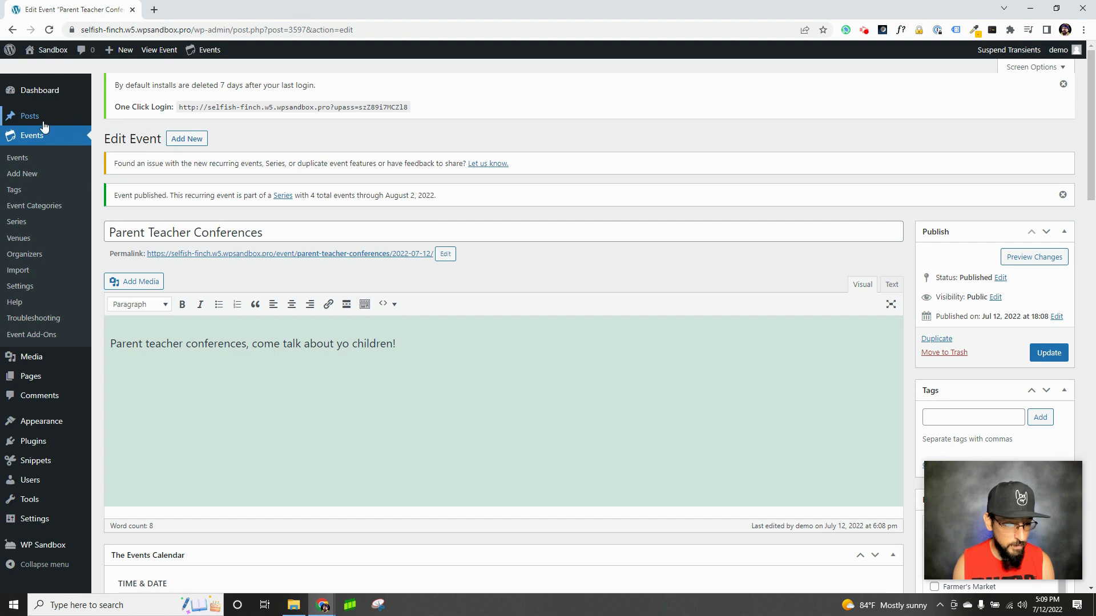
Open the Parent Teacher Conferences series and type its description about the series
click(16, 224)
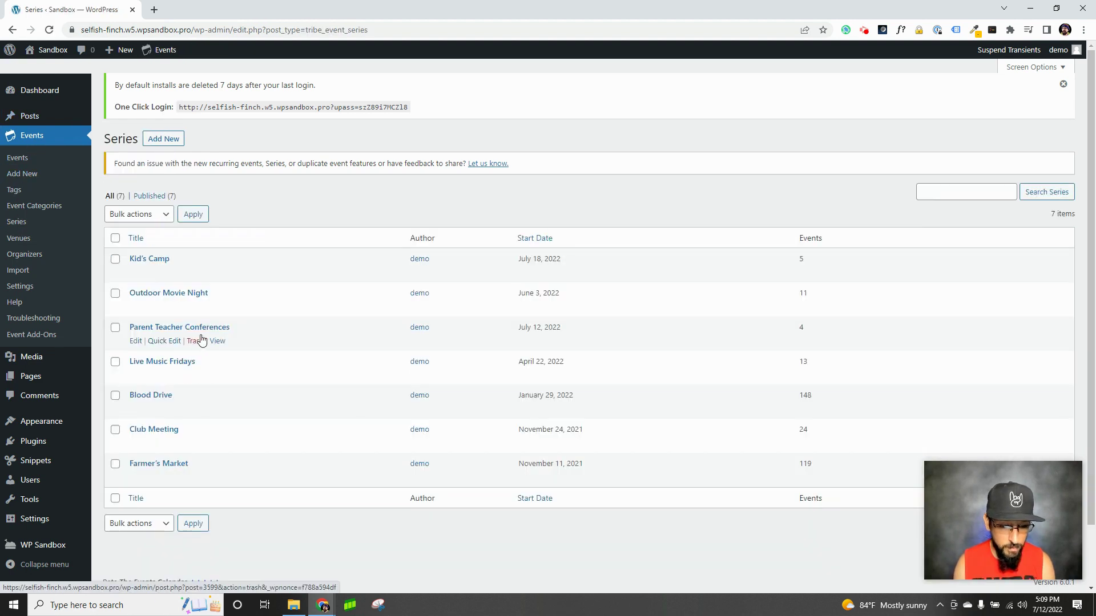
click(170, 331)
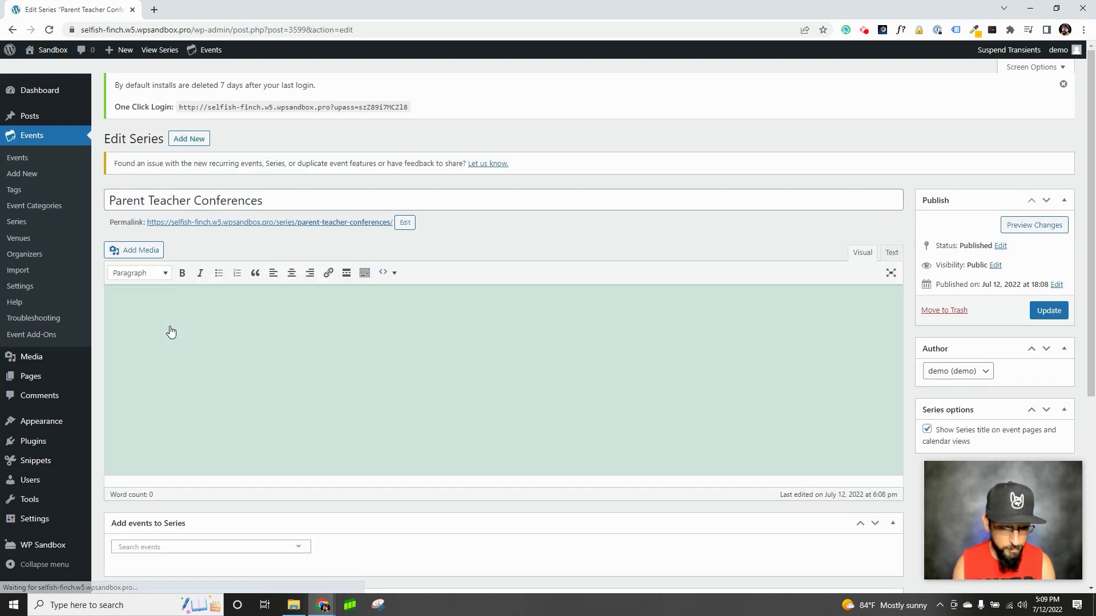
click(173, 326)
text(Here')
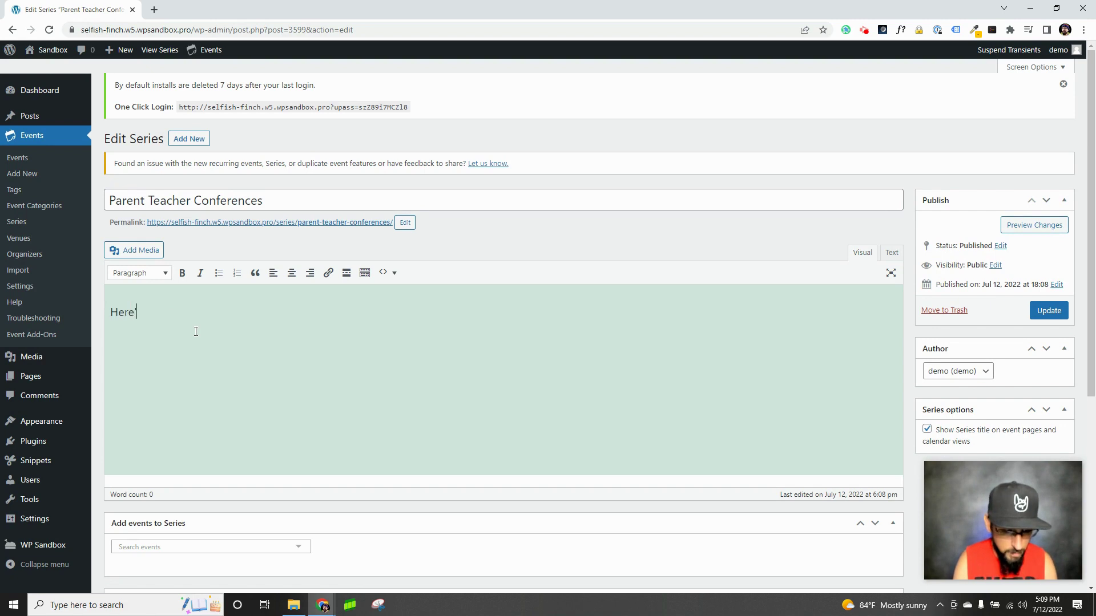
text(s a description of the Parent Tacher Conferences)
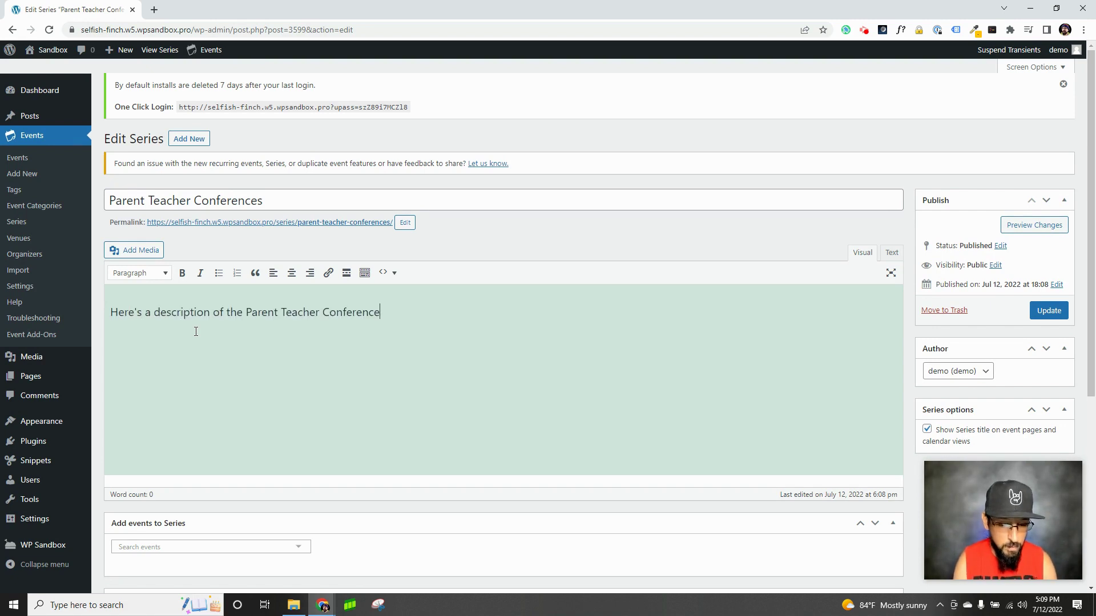
text( series!)
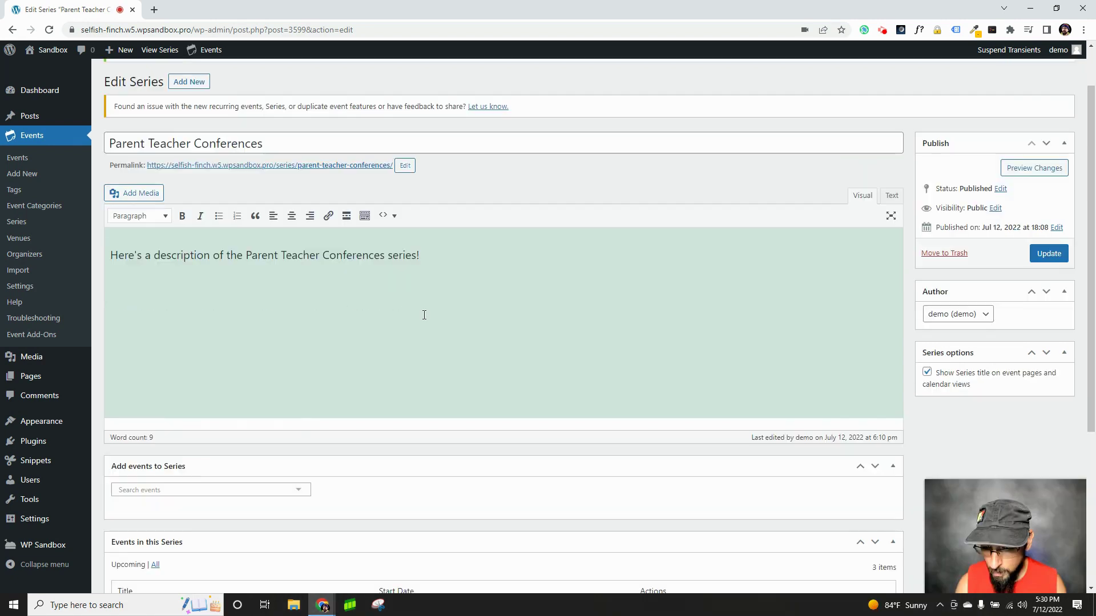
Browse the events available to add to the series, then close the list without adding any
scroll(423, 313, down, 3)
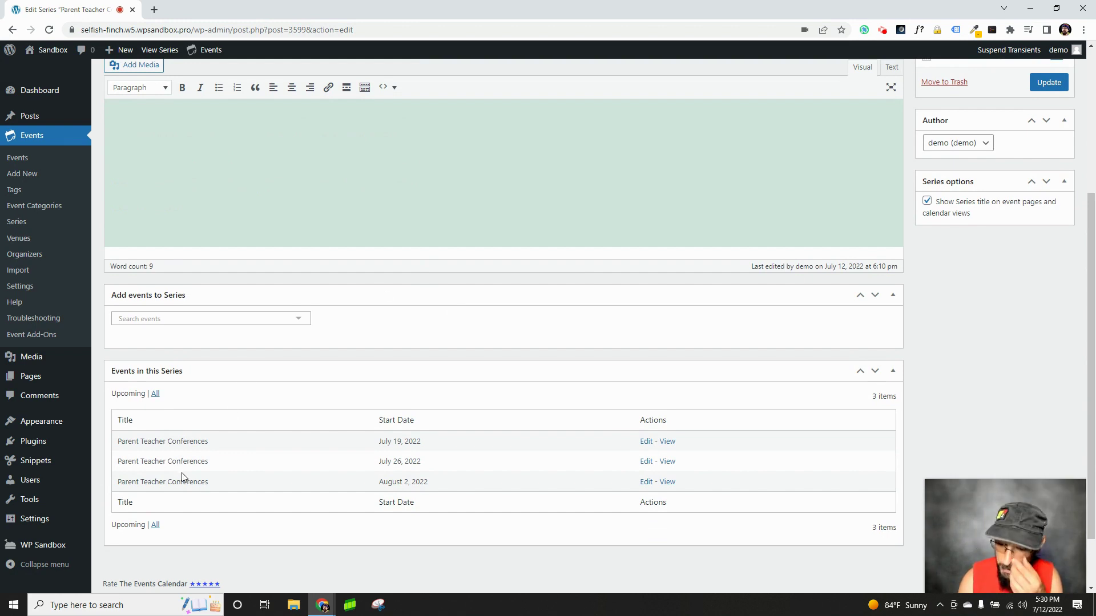
scroll(137, 472, up, 1)
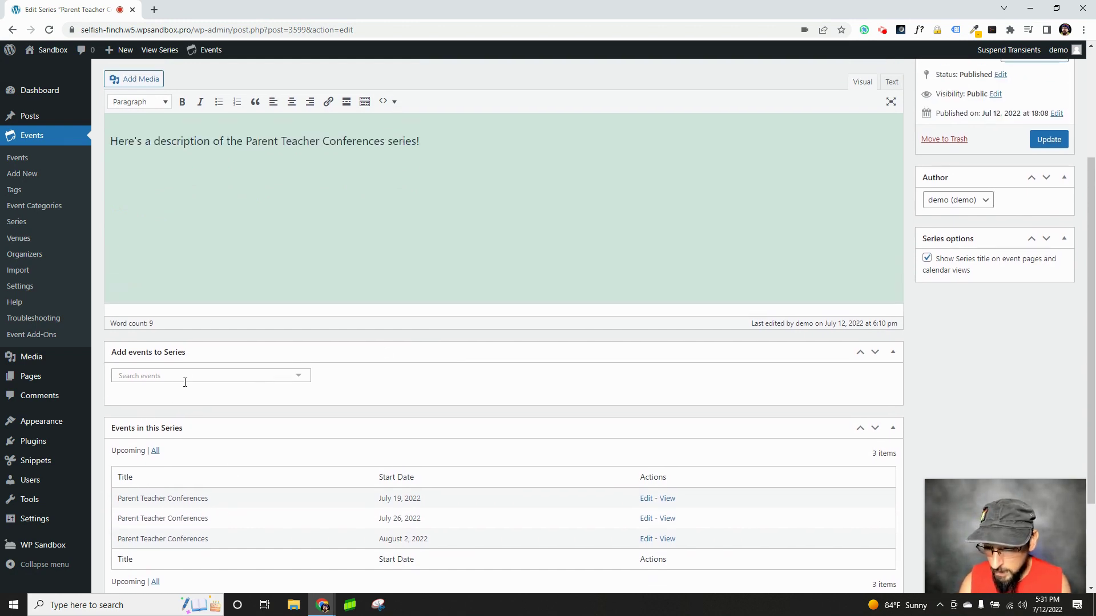
click(157, 378)
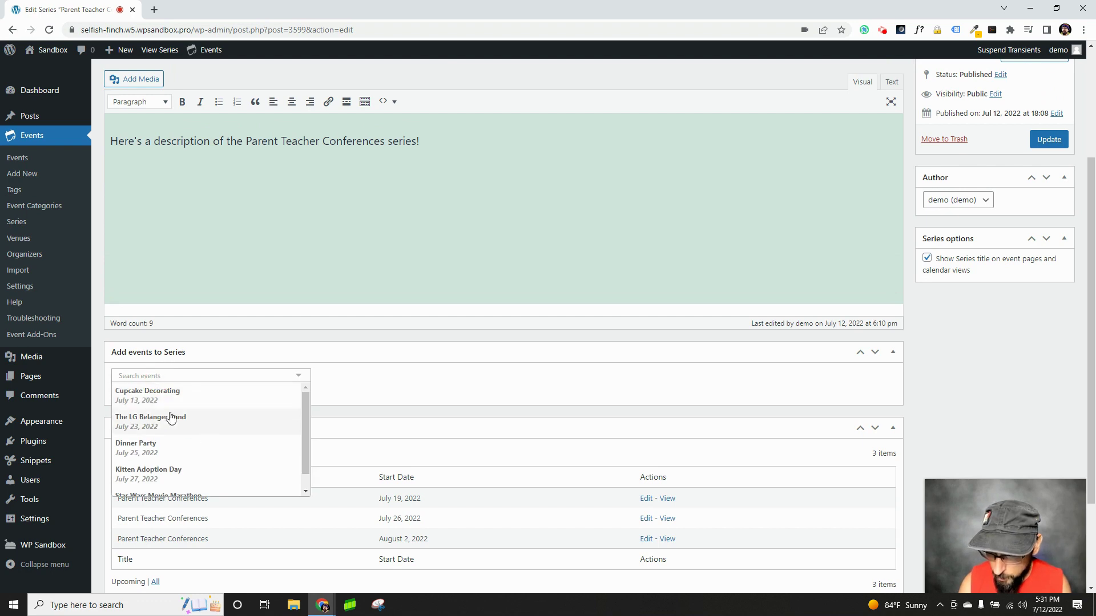
scroll(210, 453, down, 1)
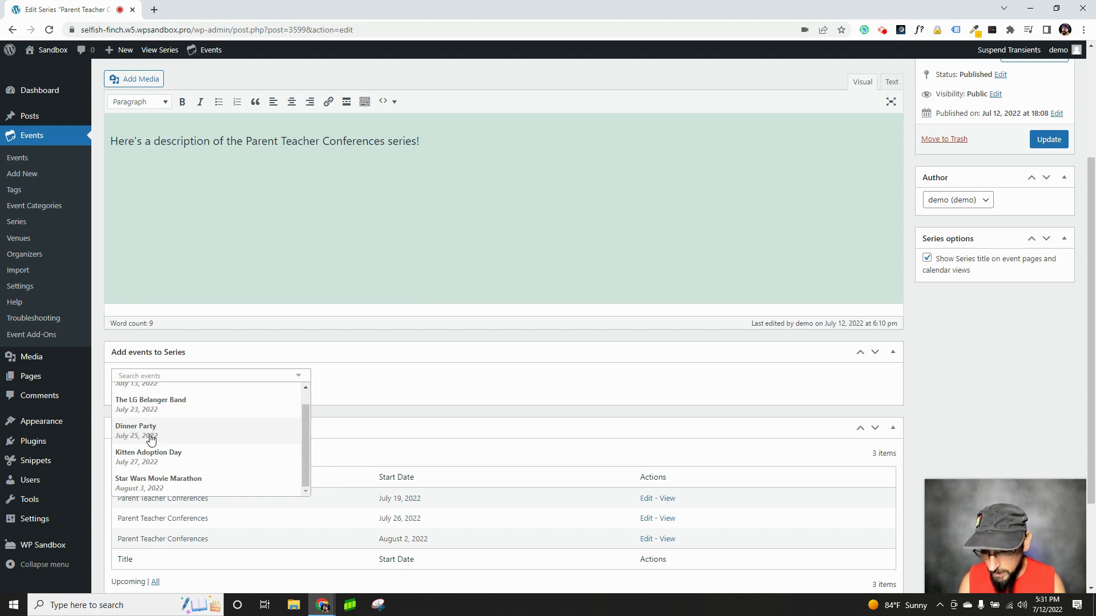
click(382, 413)
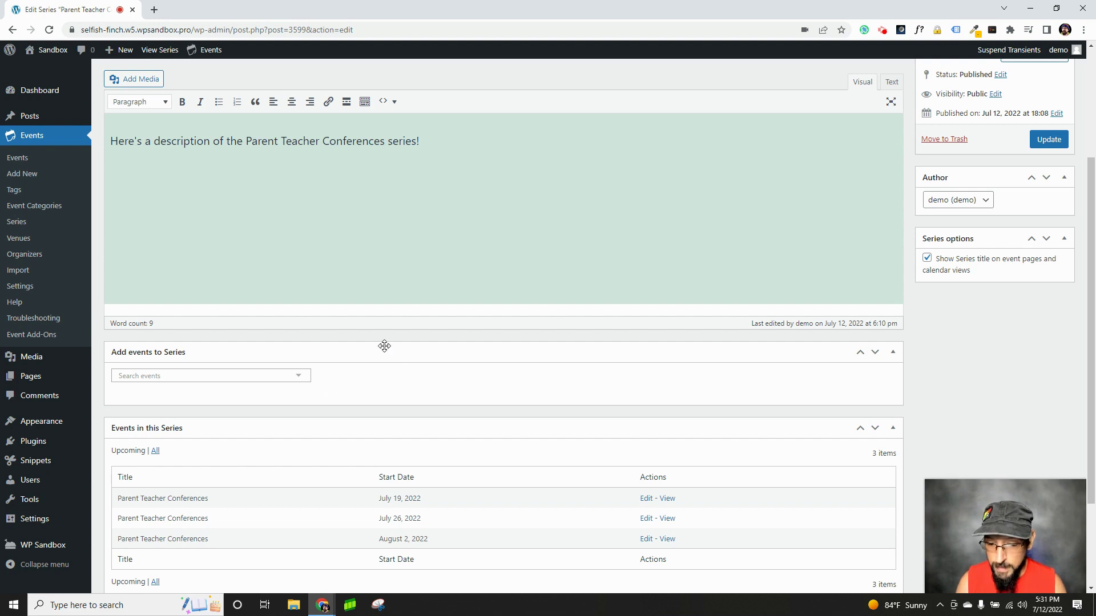
scroll(385, 354, down, 2)
scroll(359, 337, up, 4)
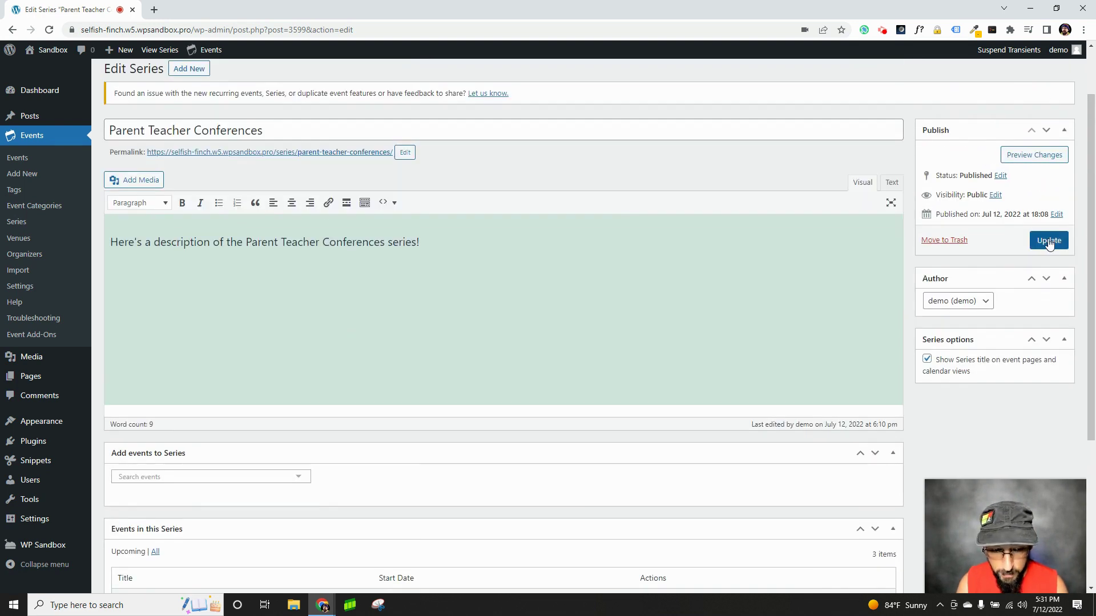
click(1049, 242)
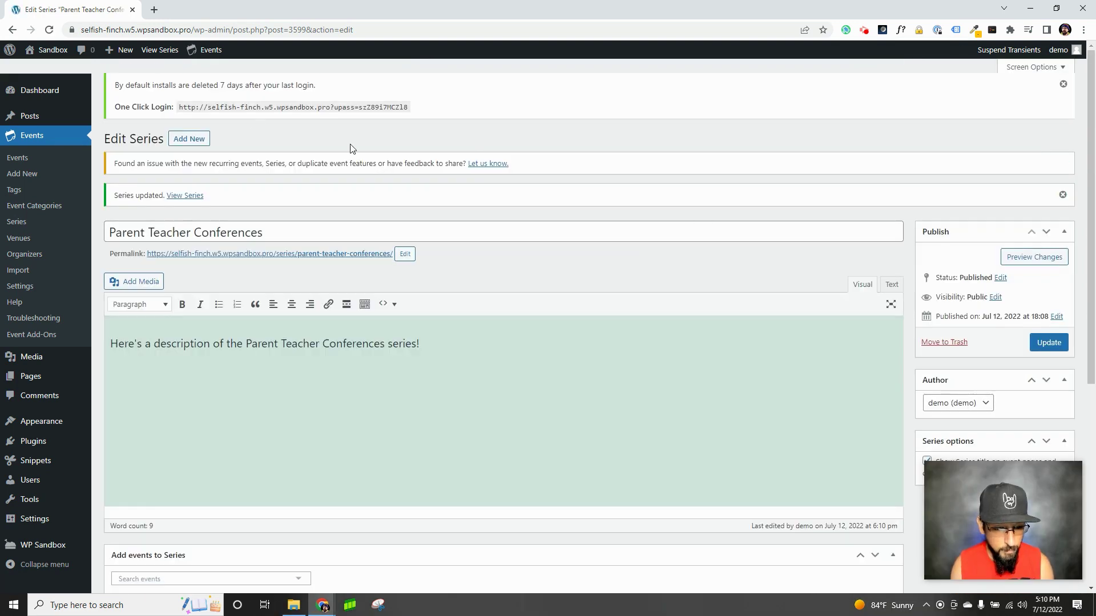
click(160, 53)
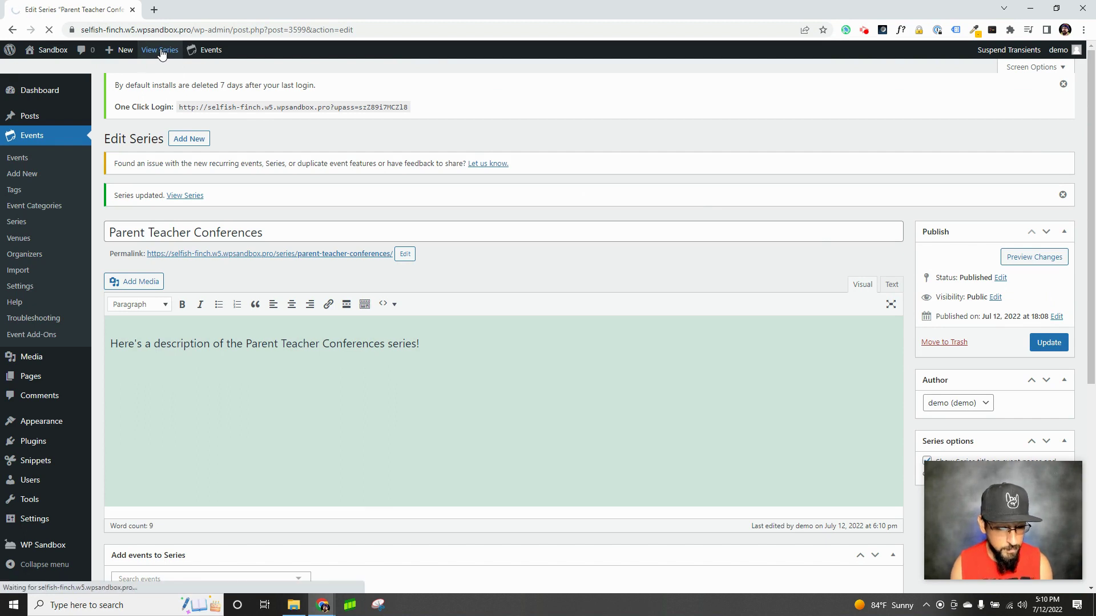
scroll(252, 171, down, 4)
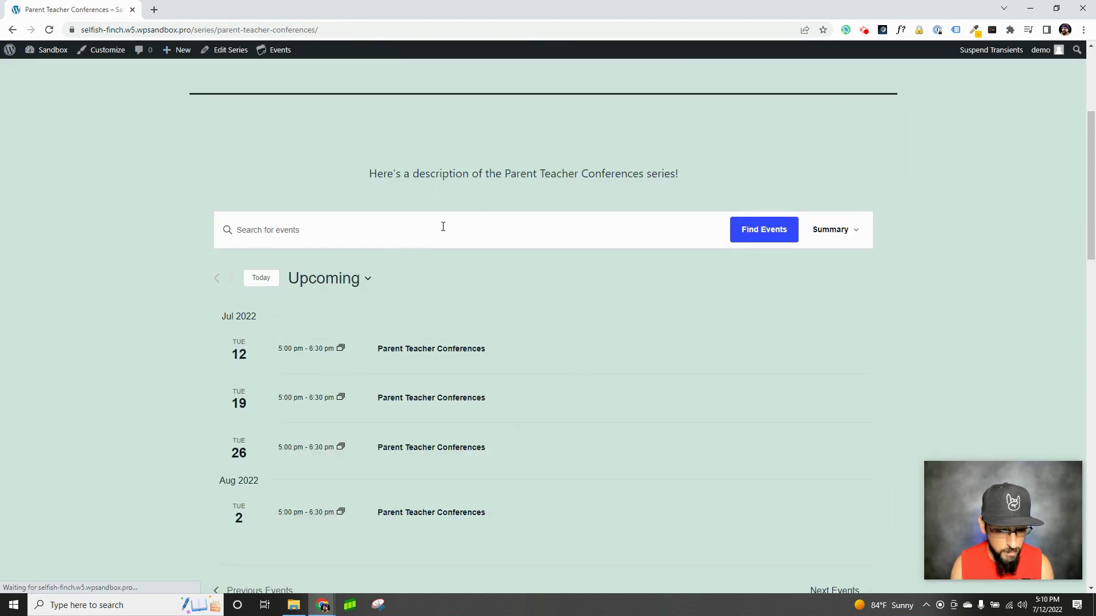
scroll(480, 262, up, 1)
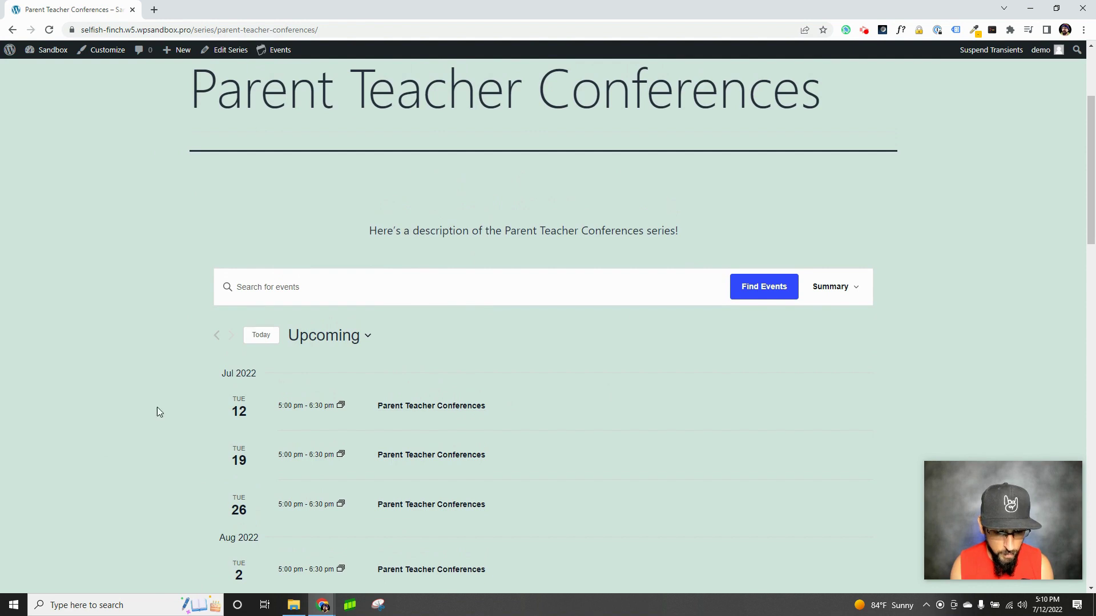
scroll(422, 371, up, 2)
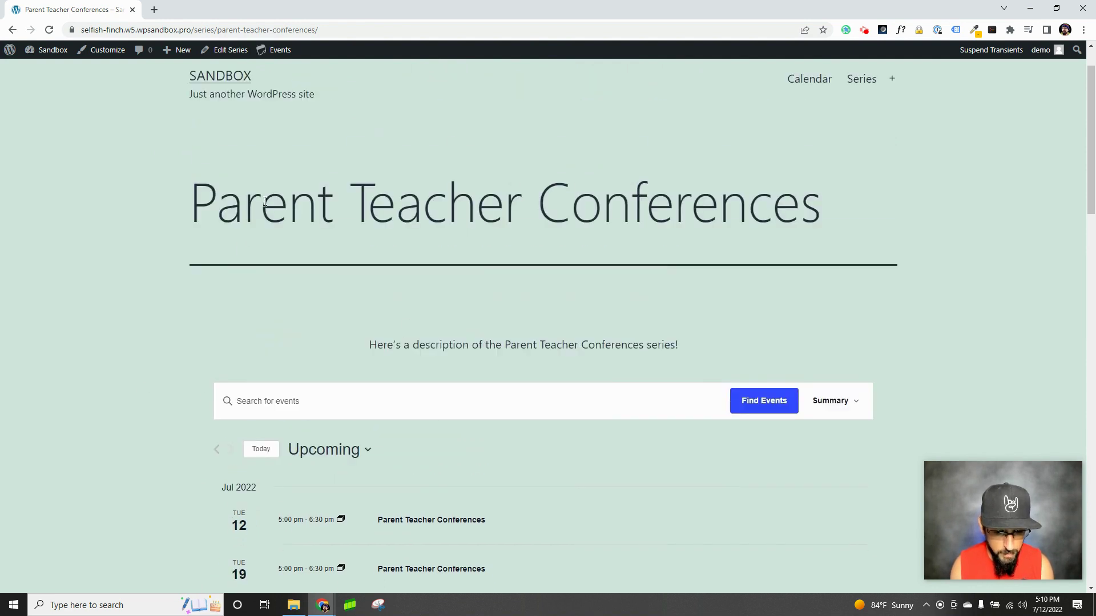
drag(245, 203, 675, 205)
click(443, 338)
drag(377, 346, 693, 336)
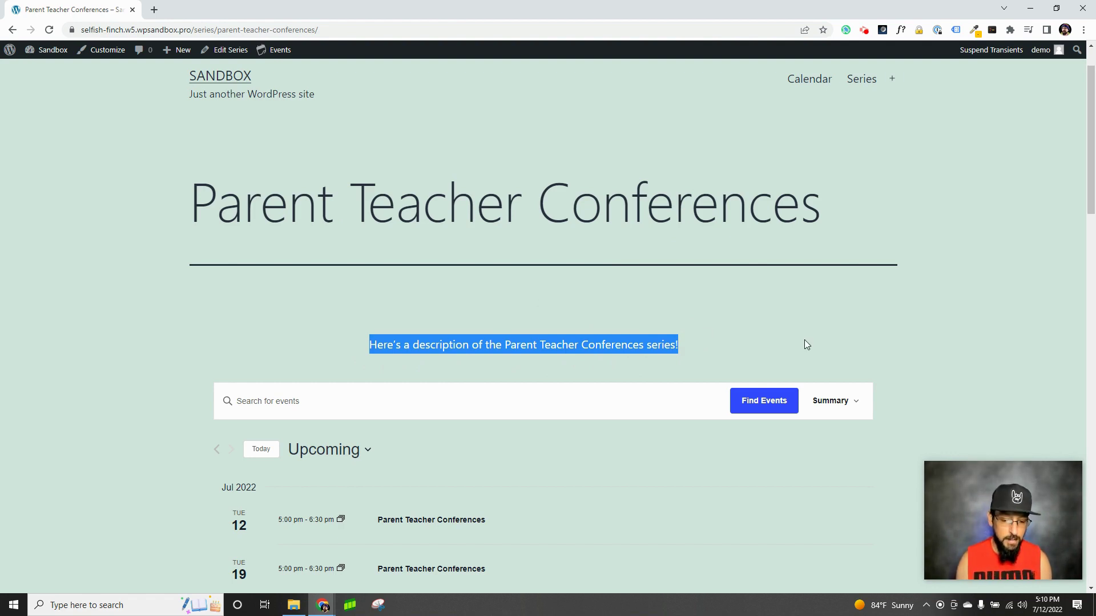
scroll(690, 440, down, 2)
scroll(343, 435, down, 2)
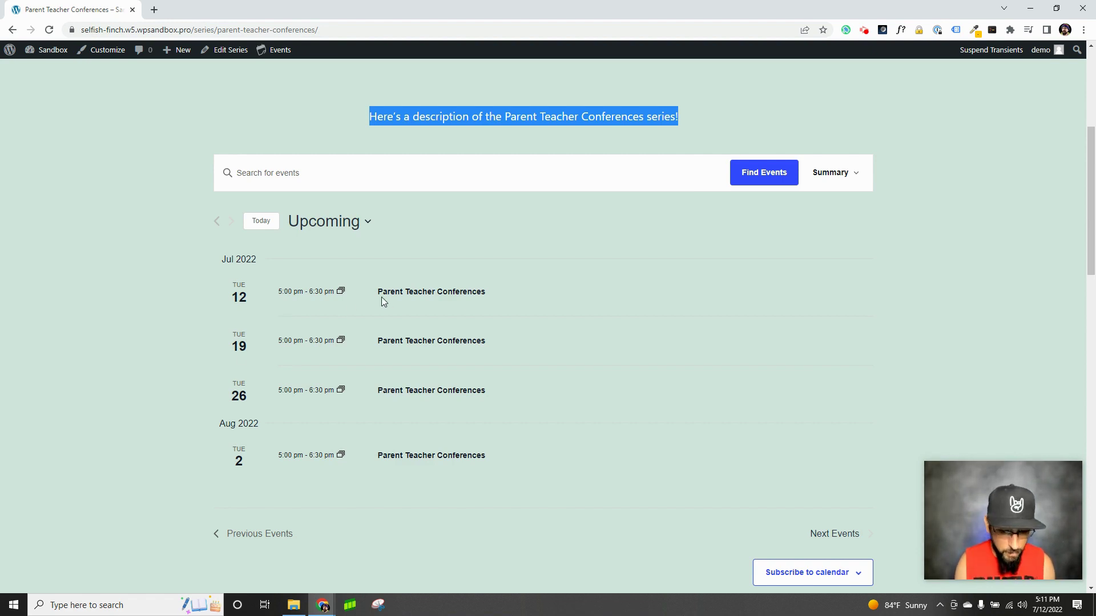
Edit the July 19 occurrence to start at 6:00pm and end at 7:30pm
click(420, 345)
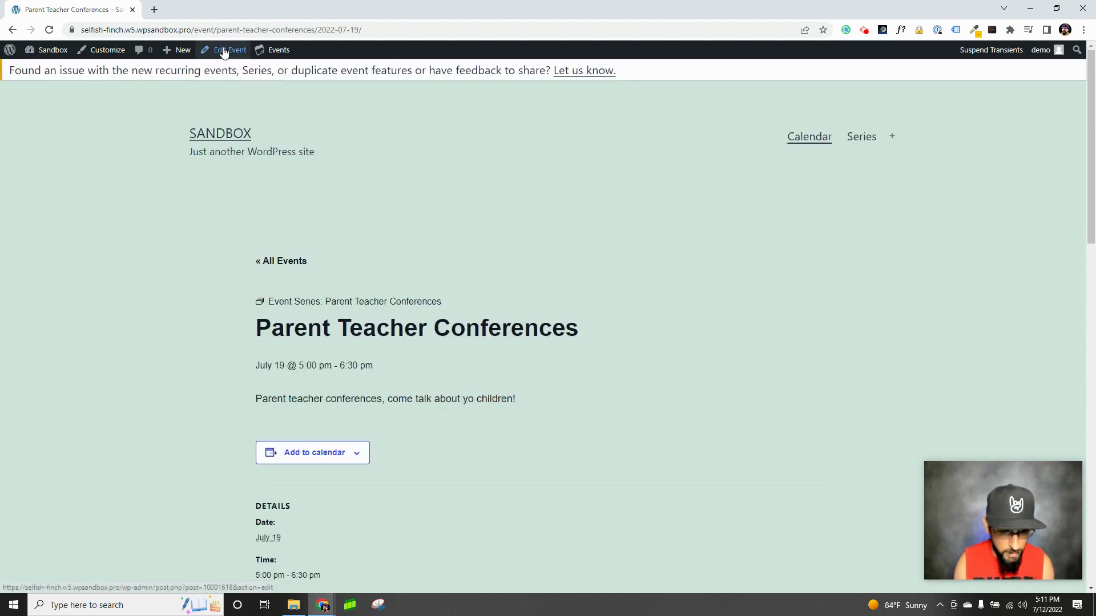
click(223, 50)
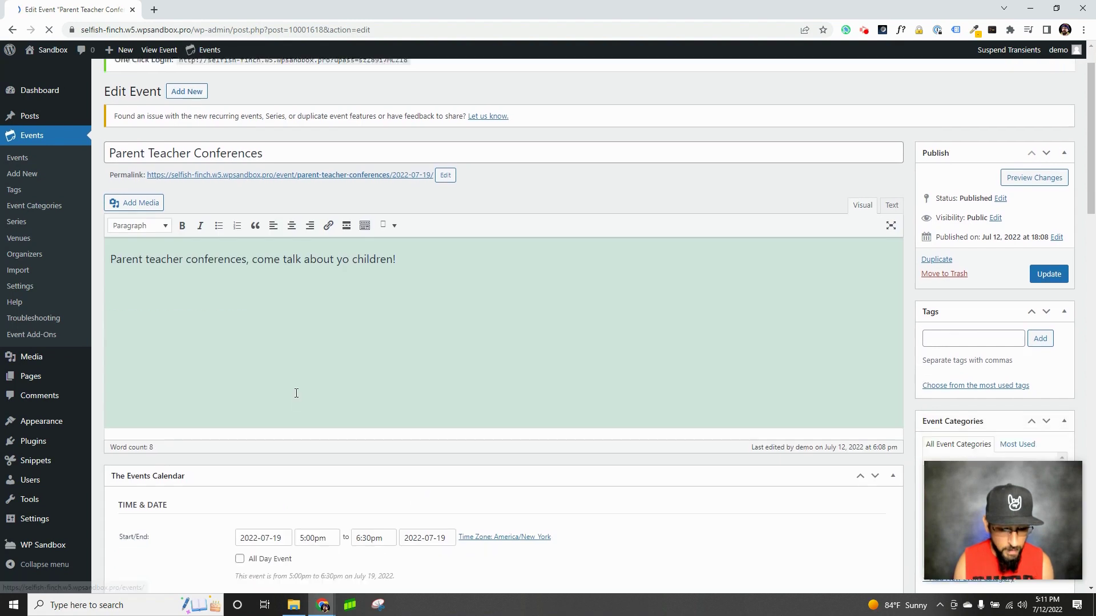
scroll(300, 385, down, 2)
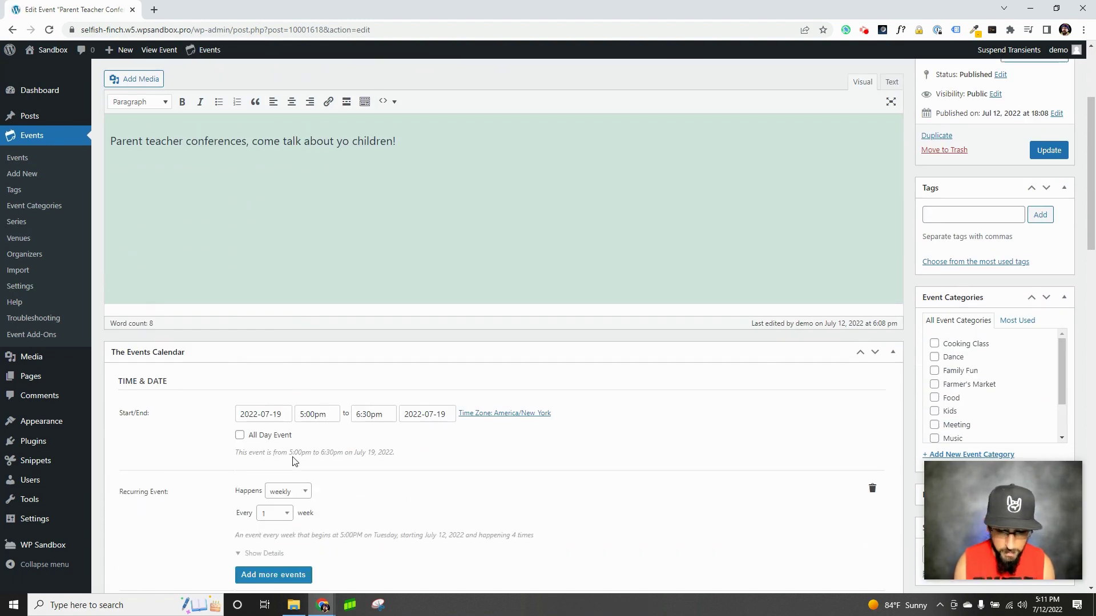
click(308, 419)
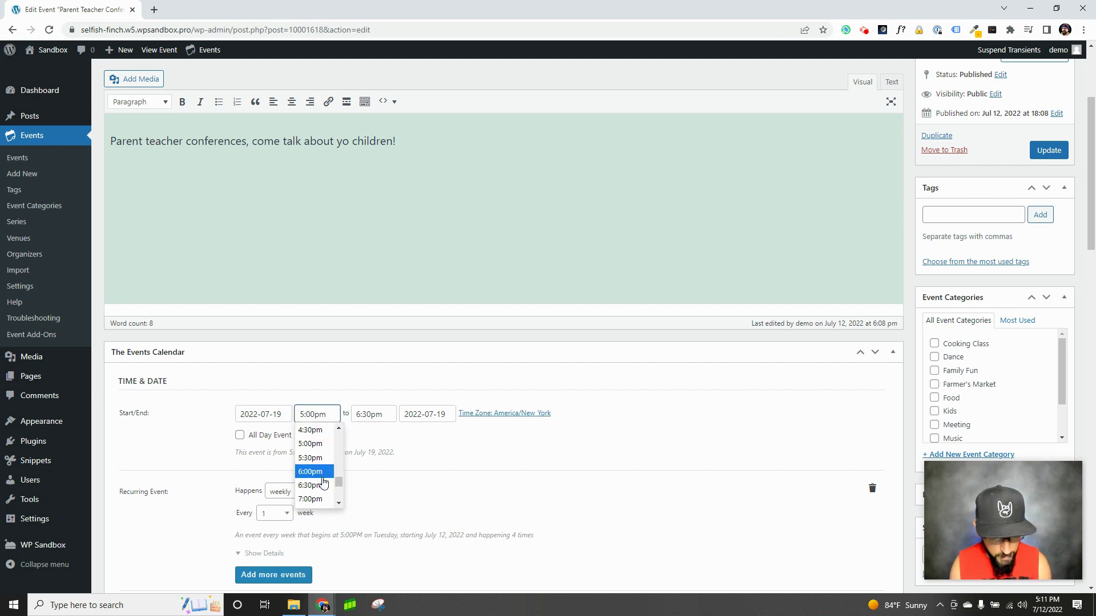
click(318, 472)
click(378, 412)
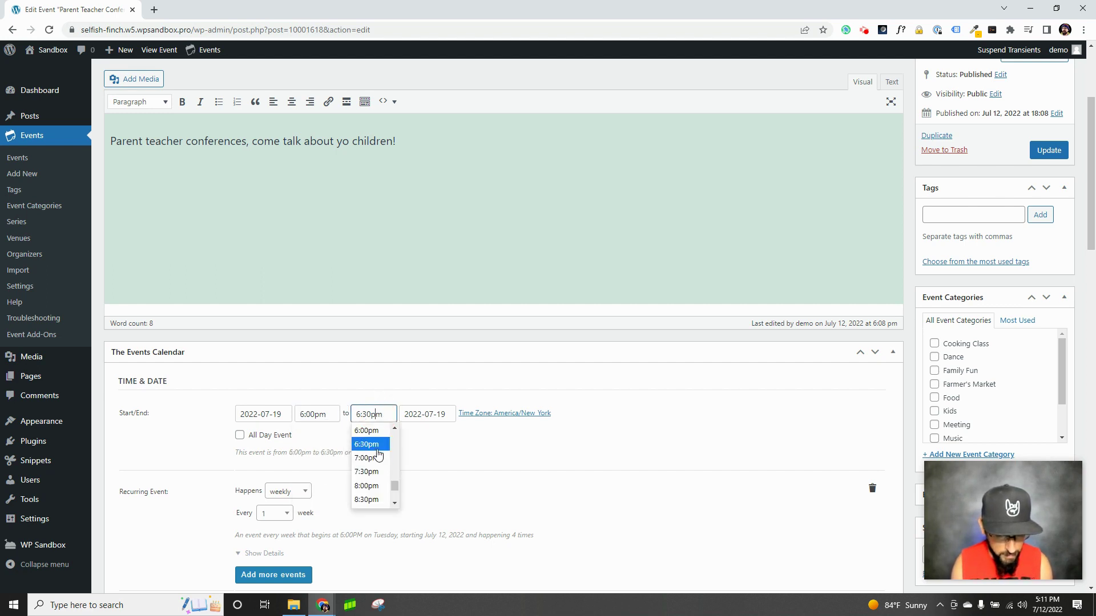
click(374, 471)
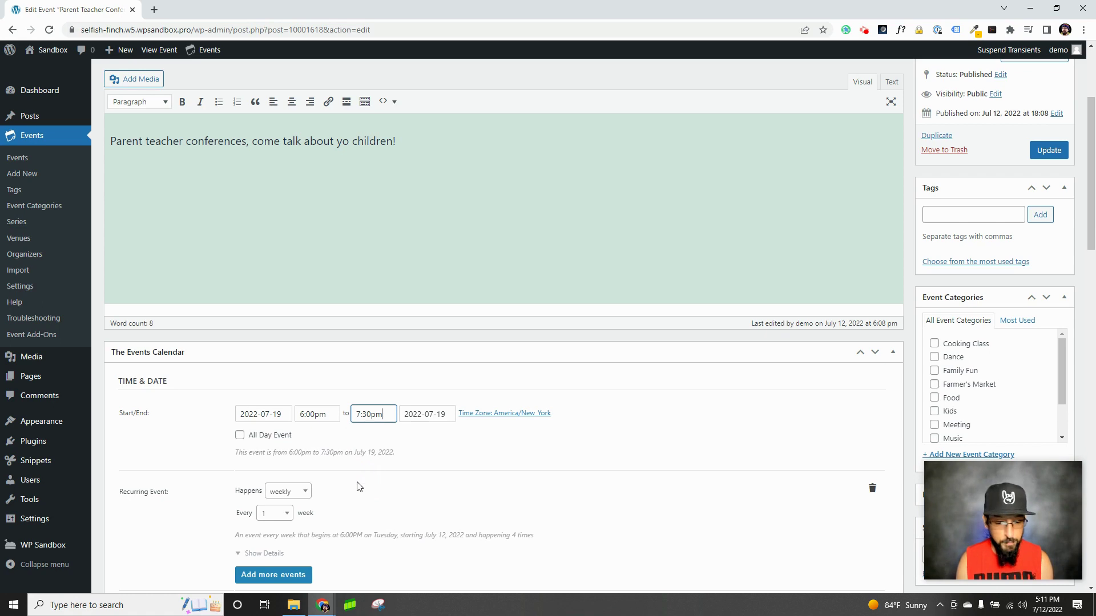
Update the event, applying the new time to this occurrence only
click(1048, 151)
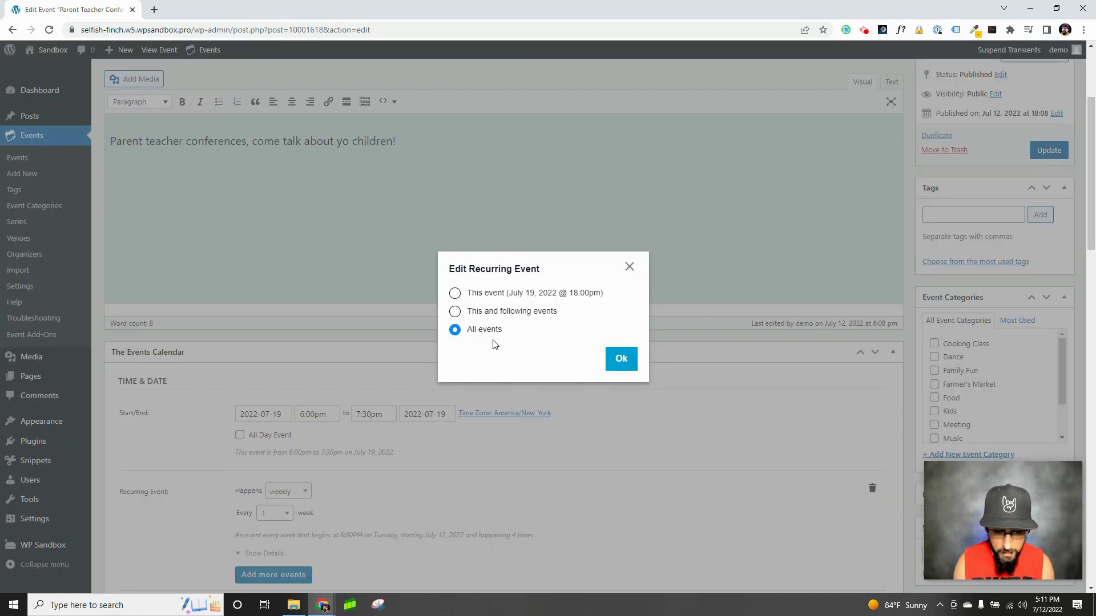
click(455, 294)
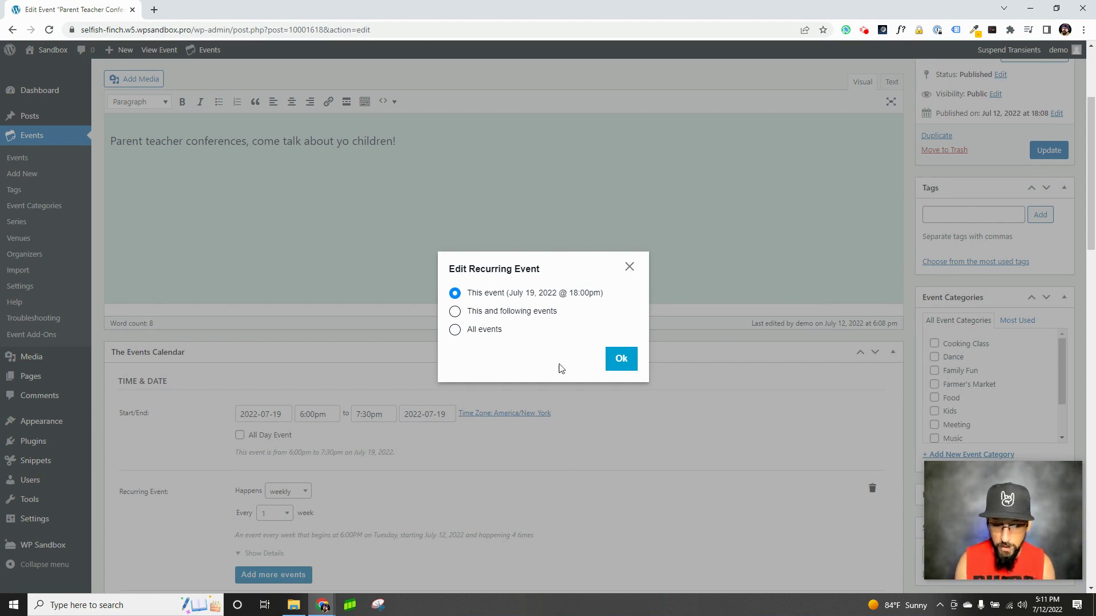
click(612, 364)
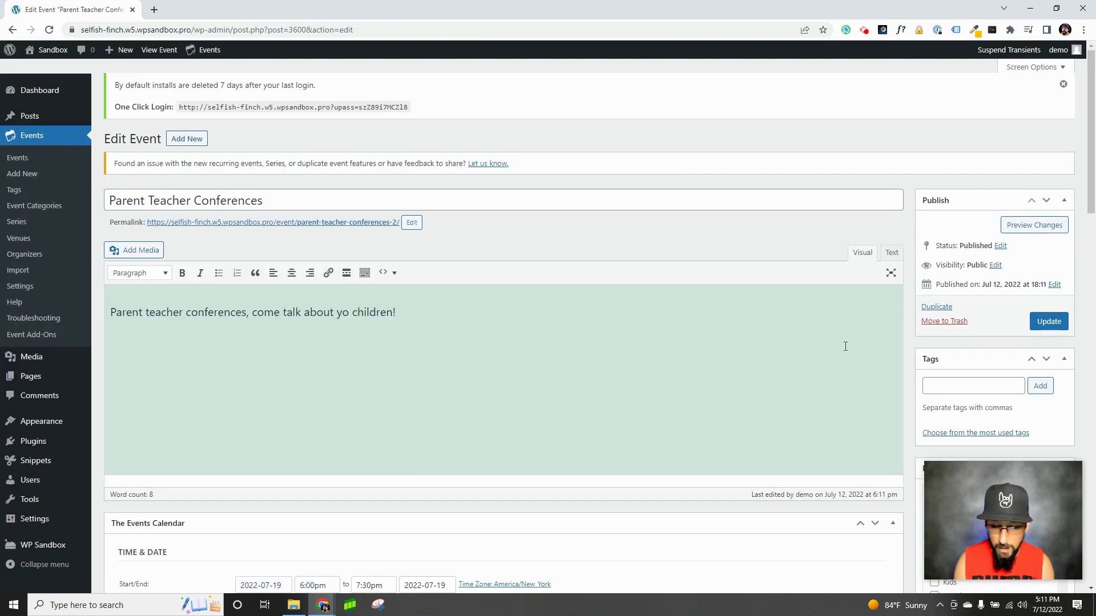
Set the happy kids classroom photo as the July 19 featured image and update the event
scroll(799, 331, down, 2)
scroll(896, 296, down, 7)
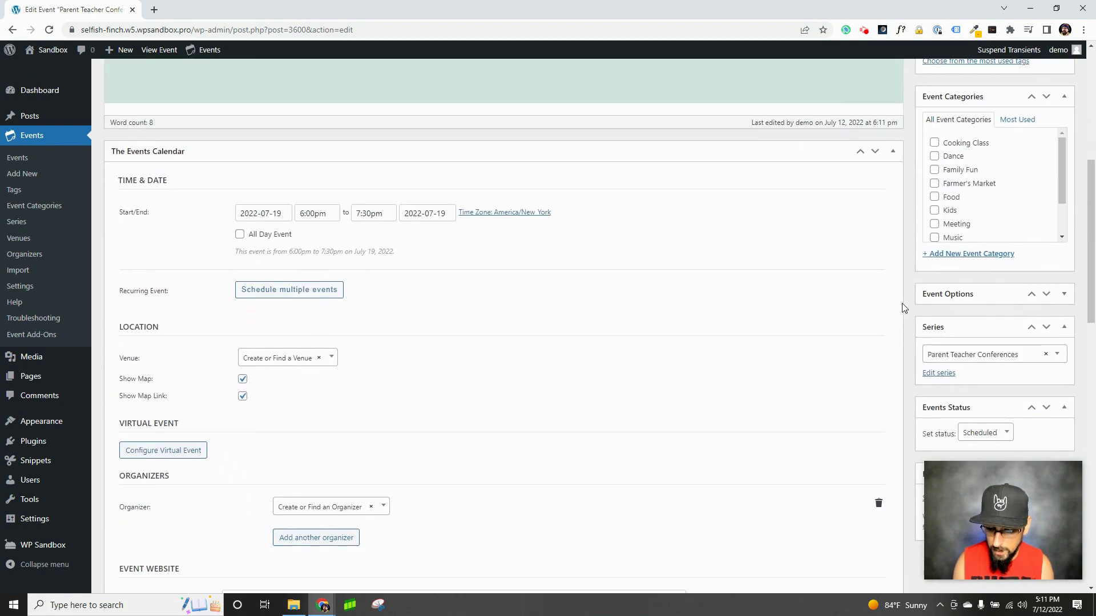
click(947, 356)
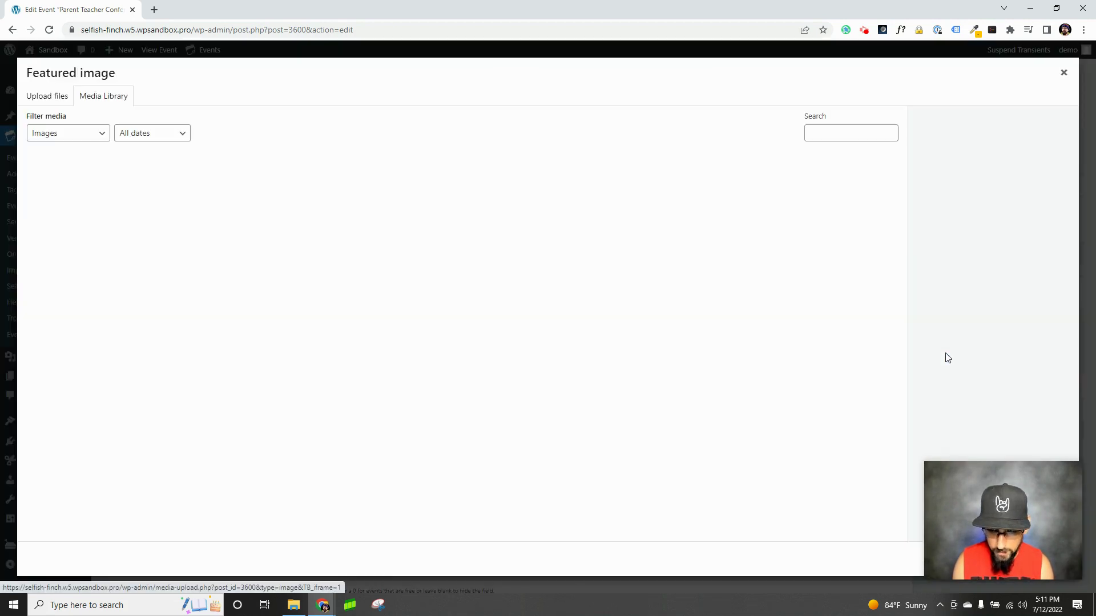
click(65, 191)
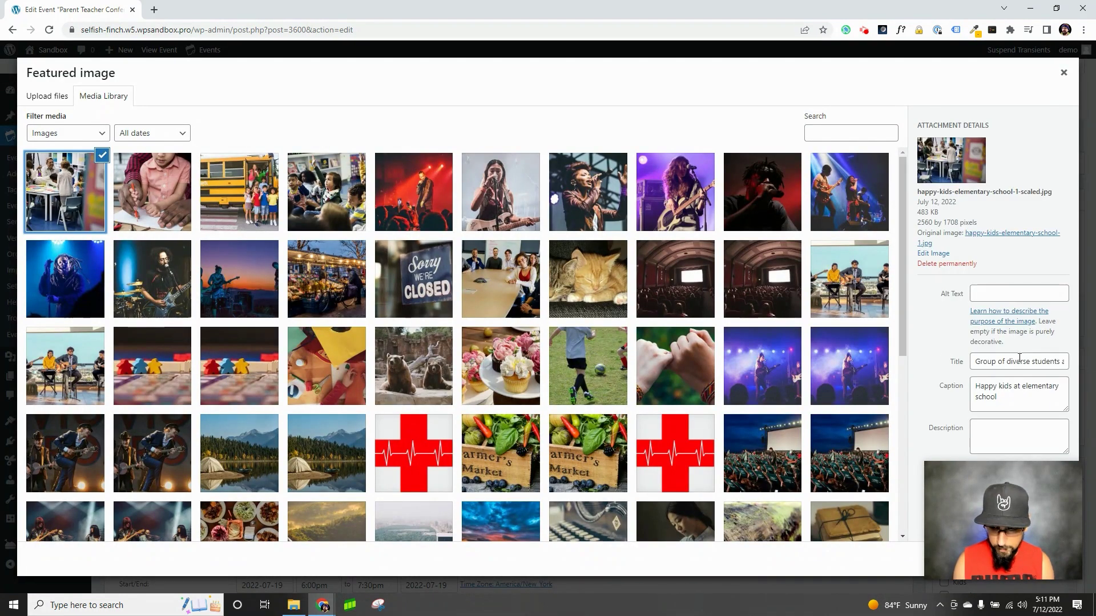
drag(964, 490, 790, 488)
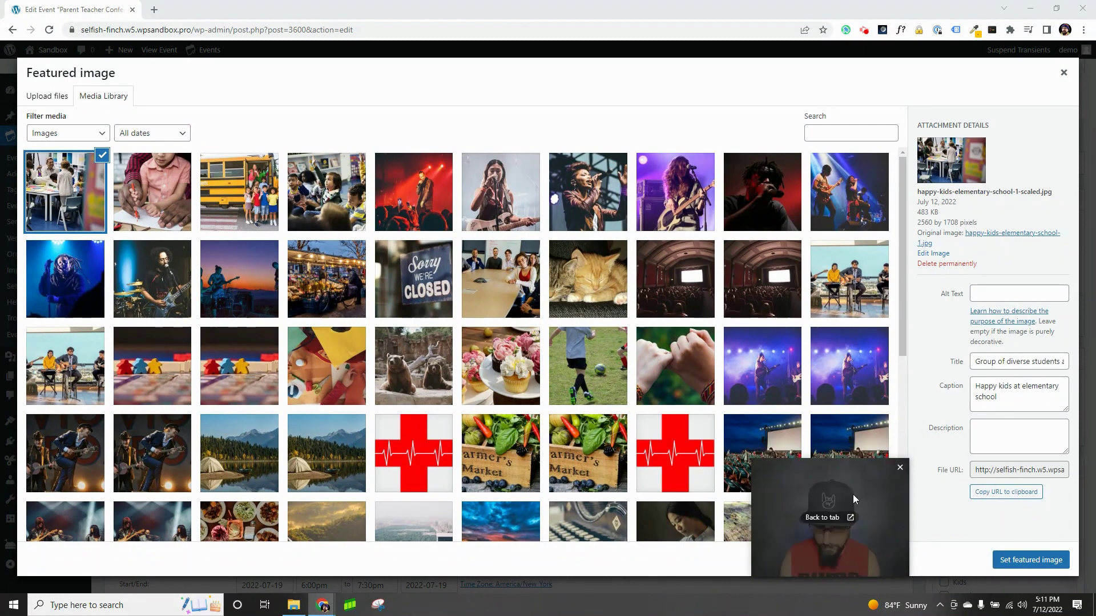
click(1013, 555)
scroll(1010, 552, up, 6)
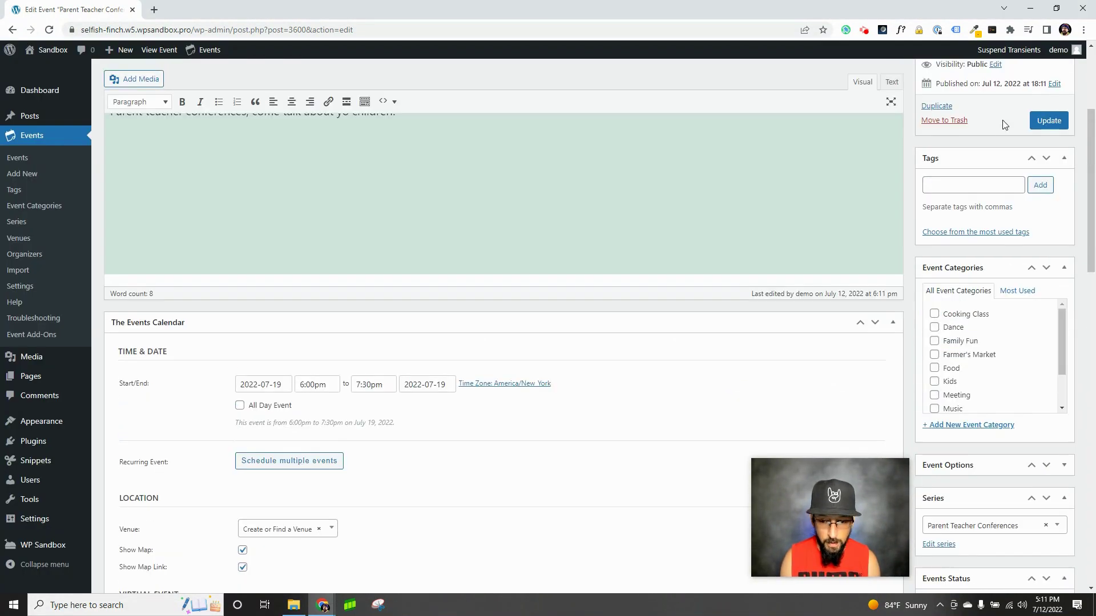
click(1040, 120)
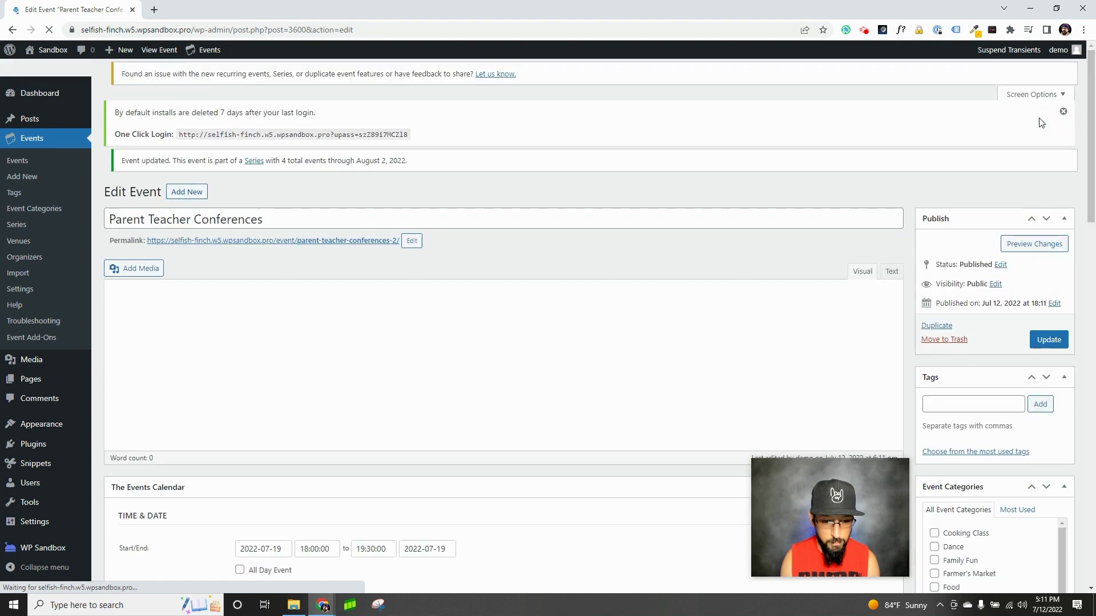
Open the Parent Teacher Conferences series, check the July 19 occurrence, and return to the series
click(15, 225)
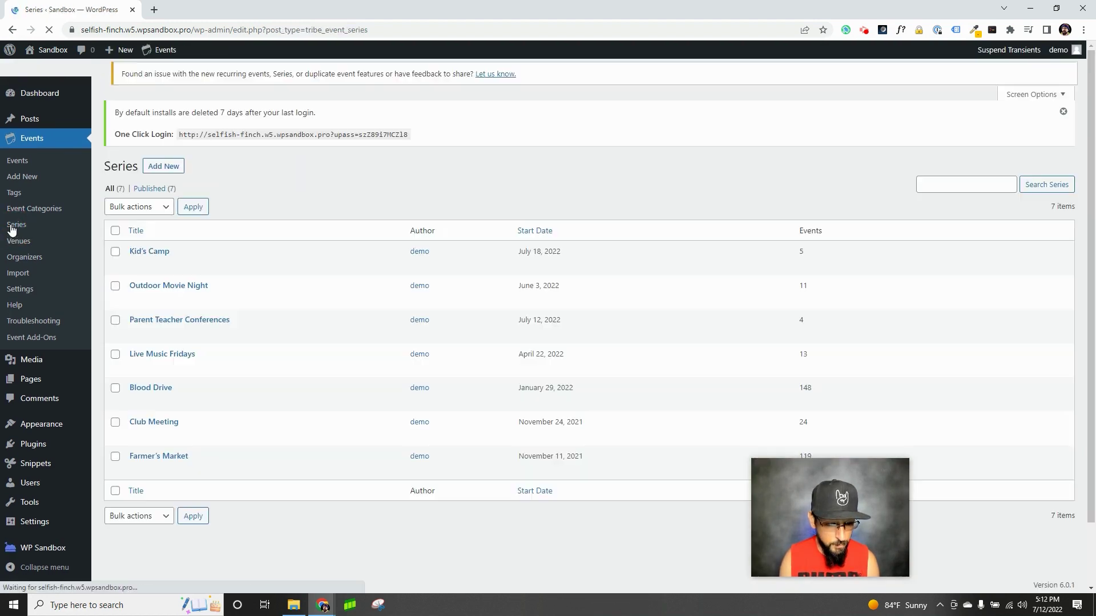
click(148, 329)
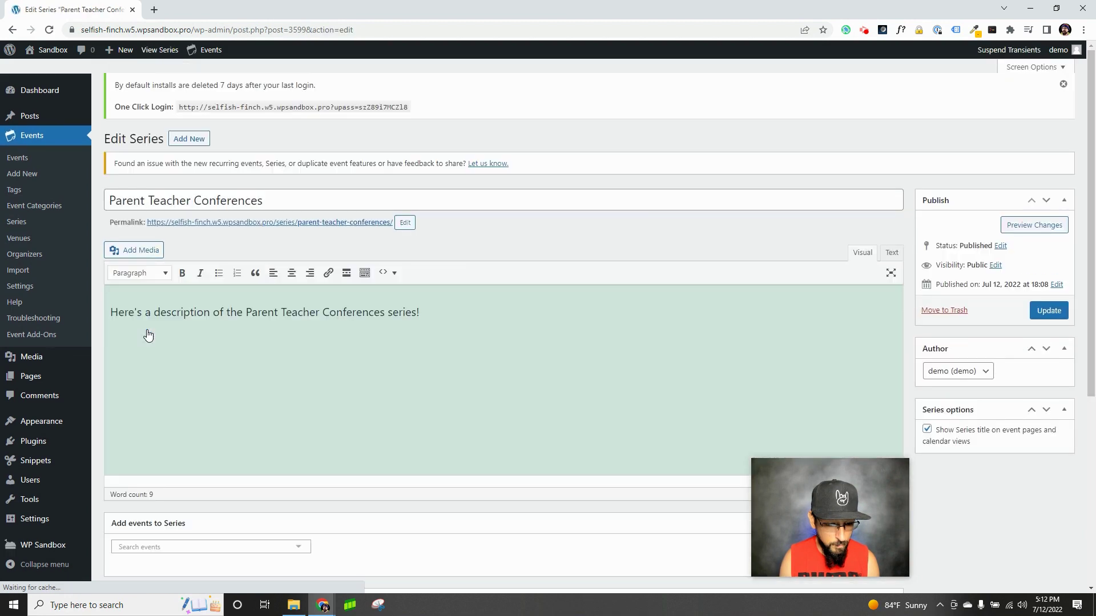
scroll(222, 306, down, 5)
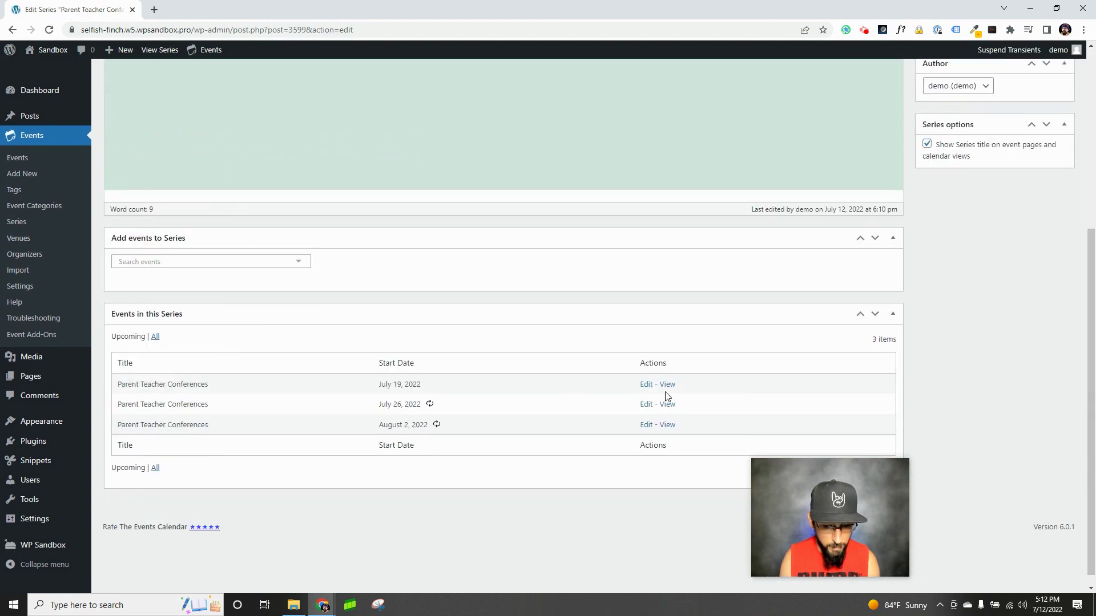
click(647, 384)
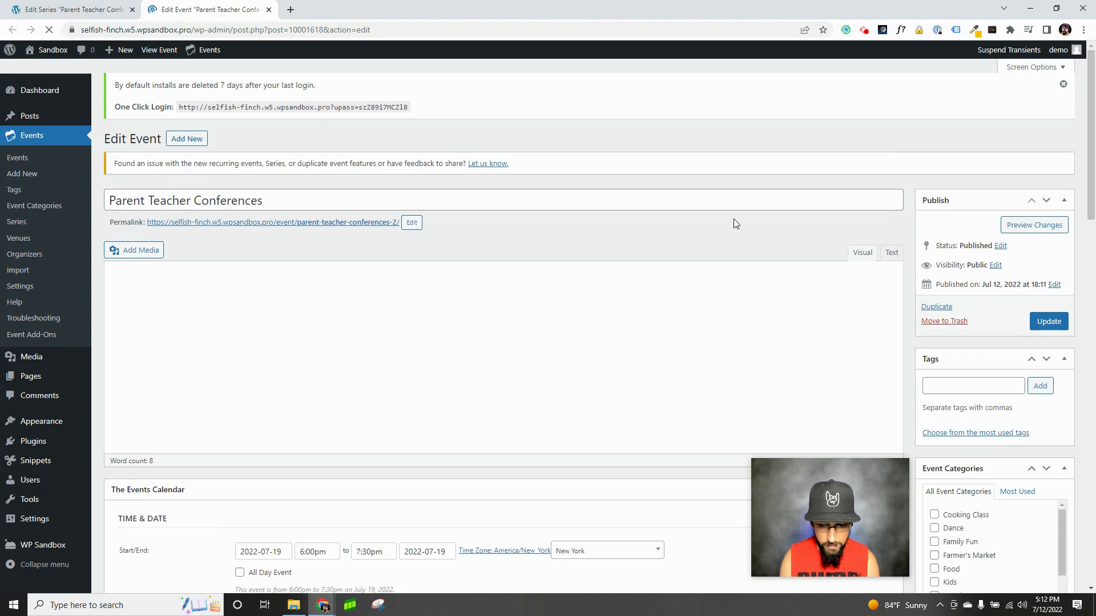
scroll(881, 269, down, 7)
scroll(402, 197, up, 8)
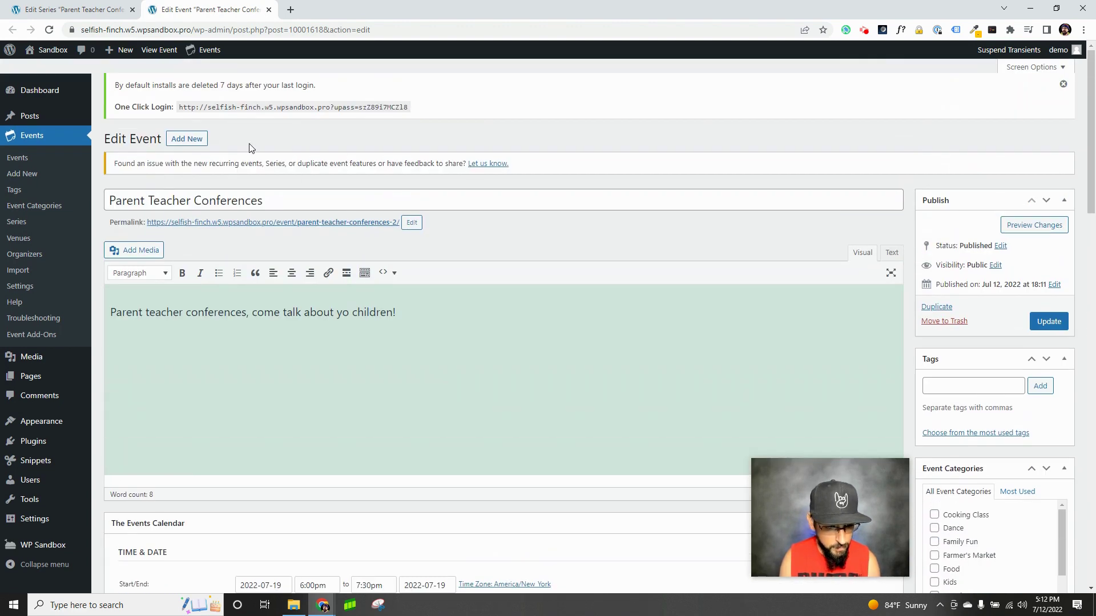
click(72, 9)
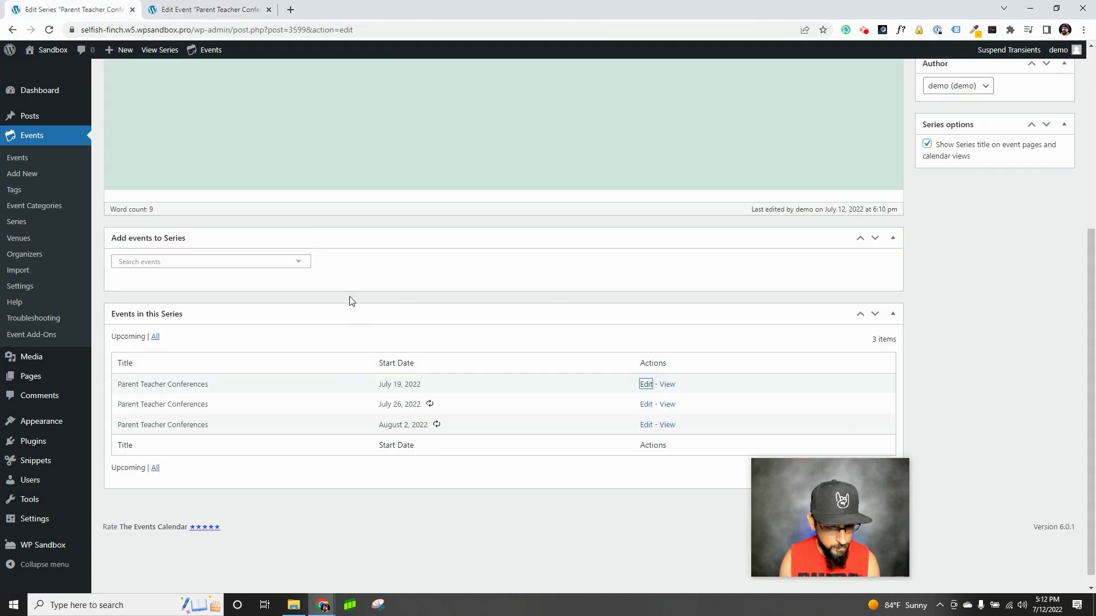
Give the July 26 occurrence the second photo as featured image, updating only this event
click(647, 405)
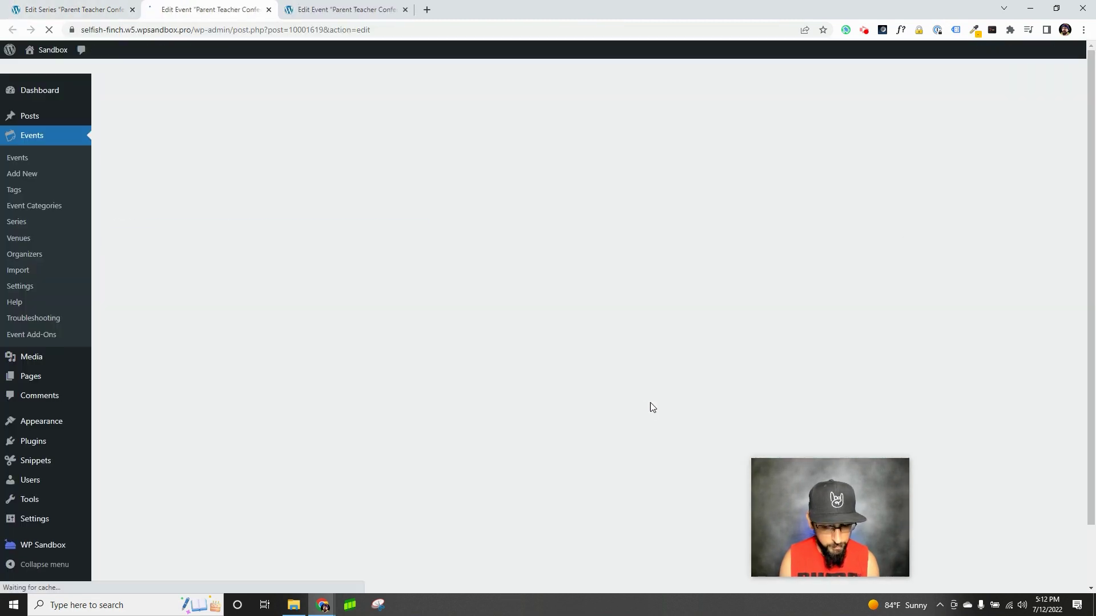
scroll(901, 289, up, 10)
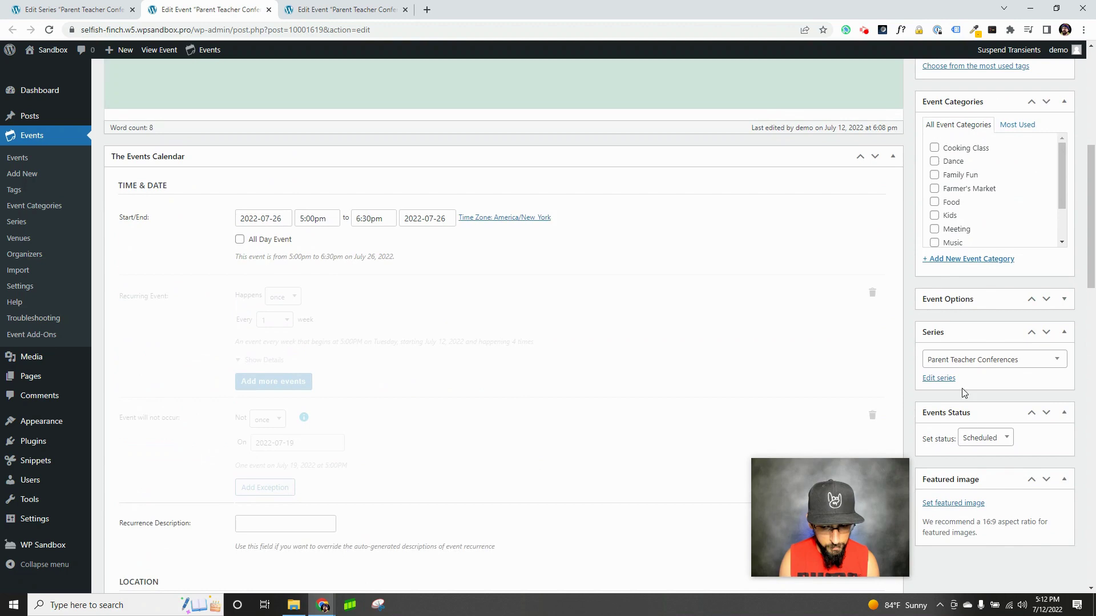
click(951, 527)
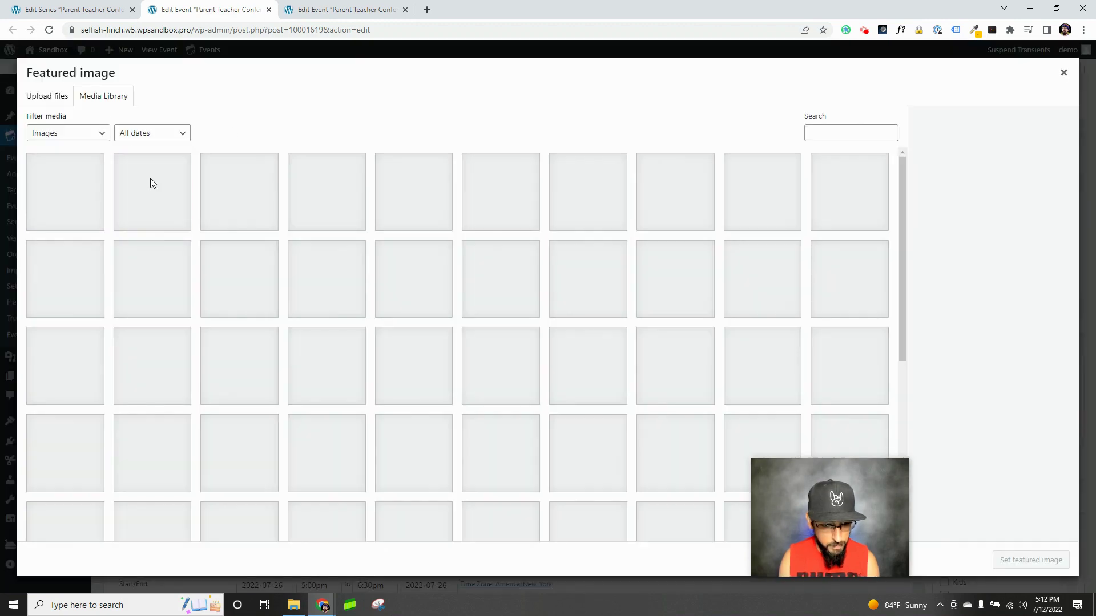
click(151, 184)
click(1029, 558)
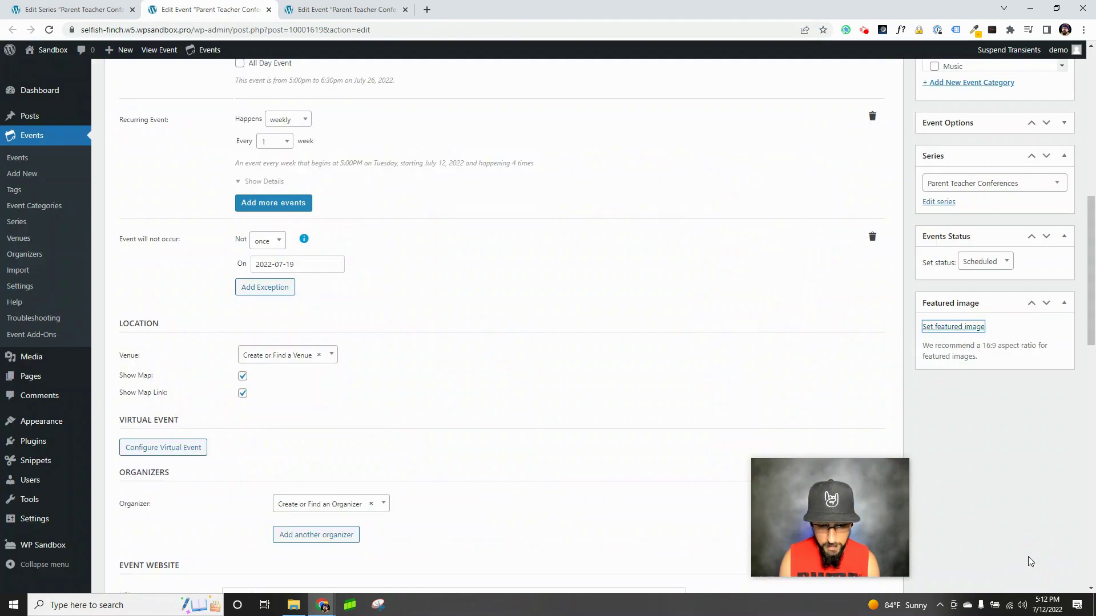
scroll(814, 237, up, 6)
click(1050, 122)
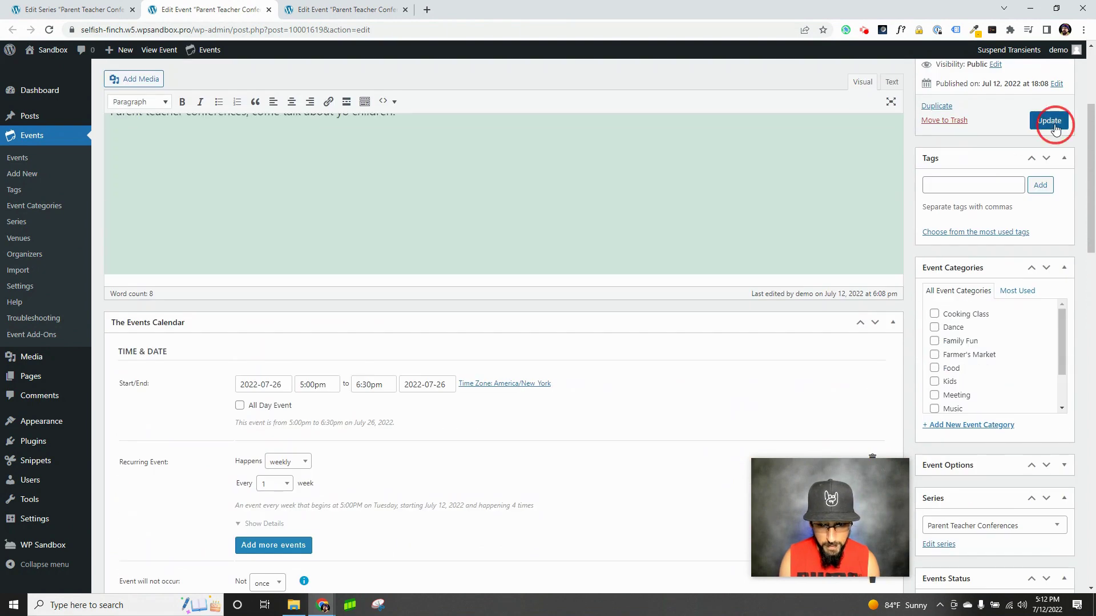
click(481, 292)
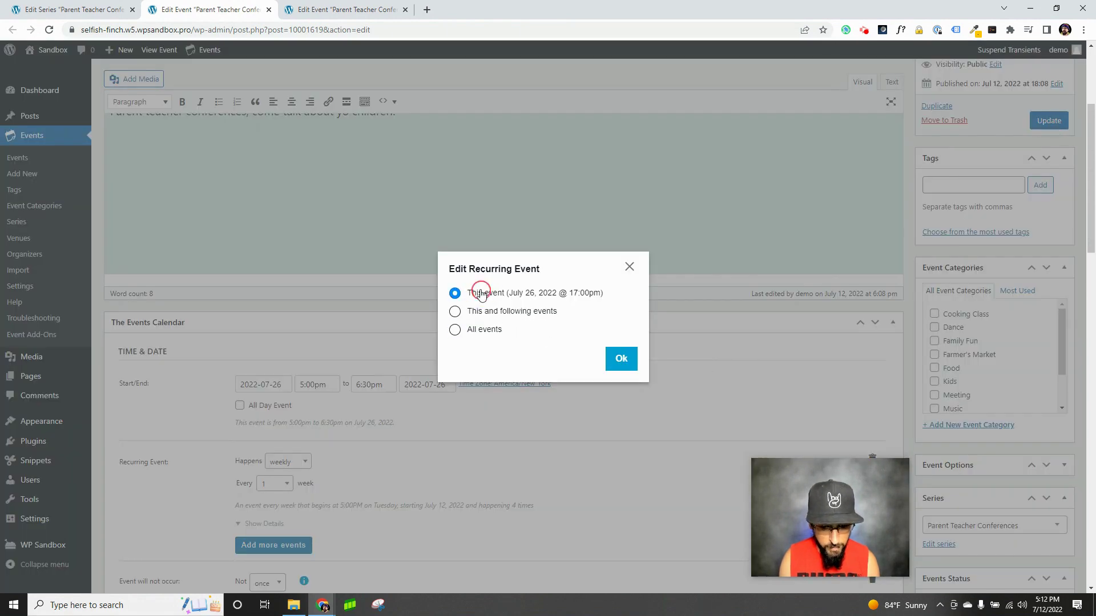
click(619, 361)
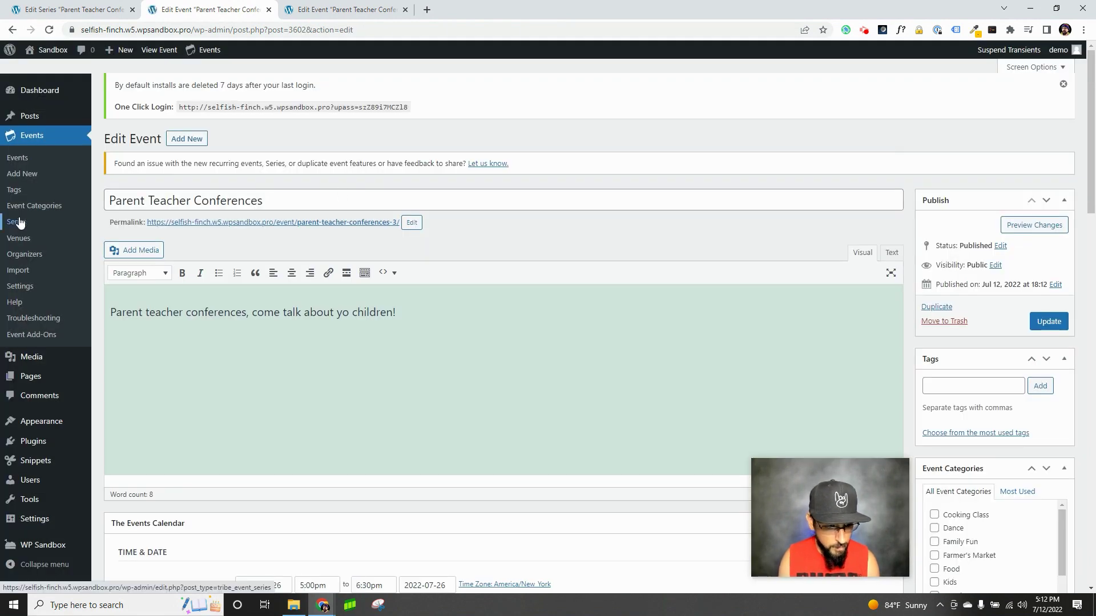
Open the August 2 occurrence for editing from the Parent Teacher Conferences series
click(19, 223)
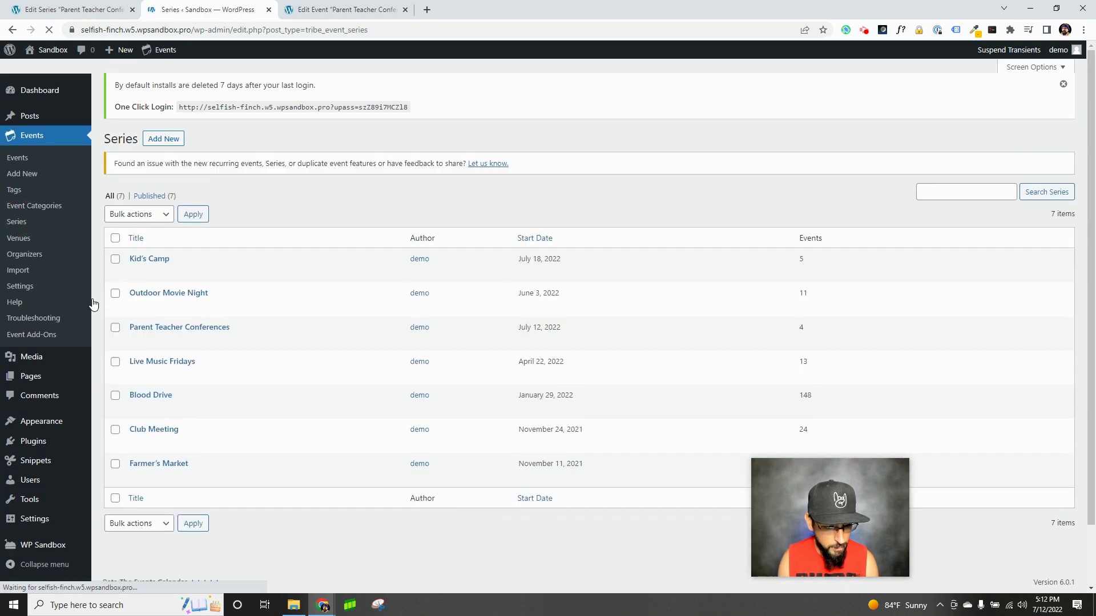
click(160, 327)
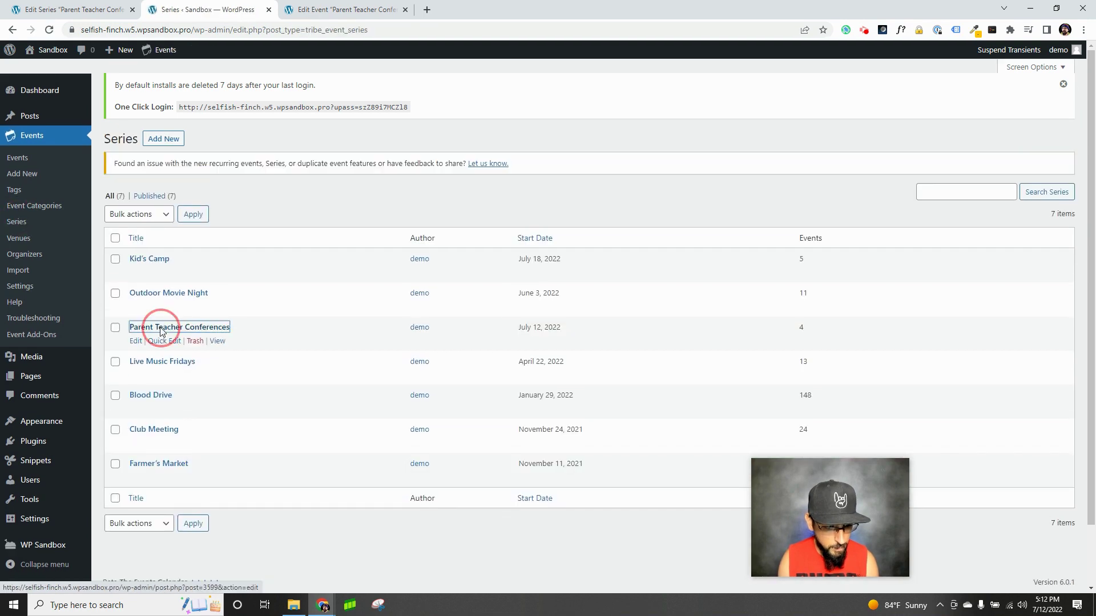
scroll(577, 445, down, 4)
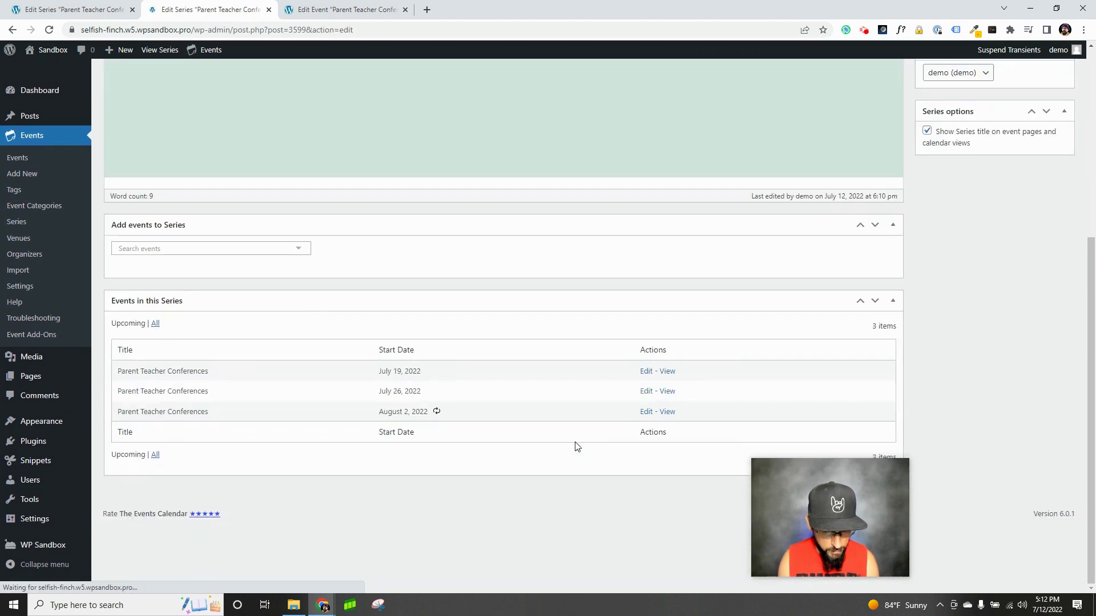
click(646, 435)
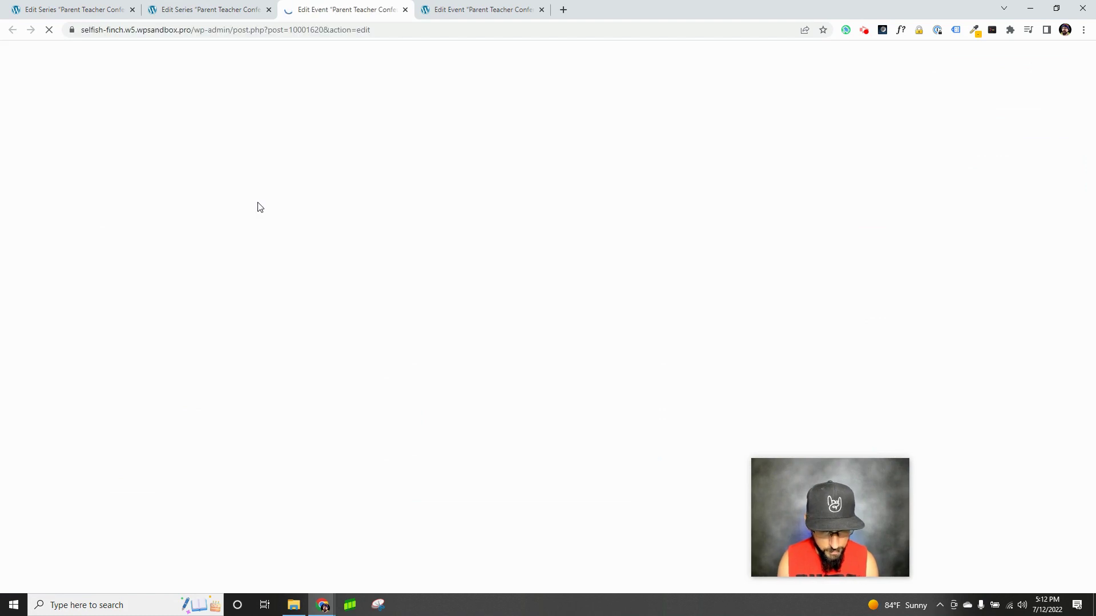
scroll(902, 288, down, 8)
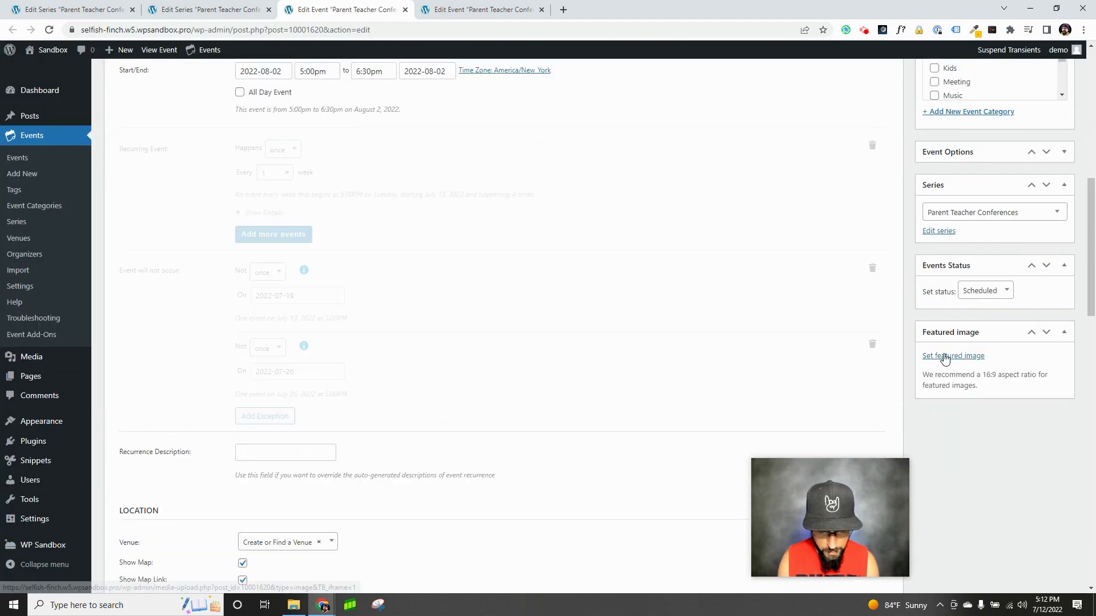
Set the school bus photo as its featured image and update this occurrence only
click(944, 358)
click(244, 222)
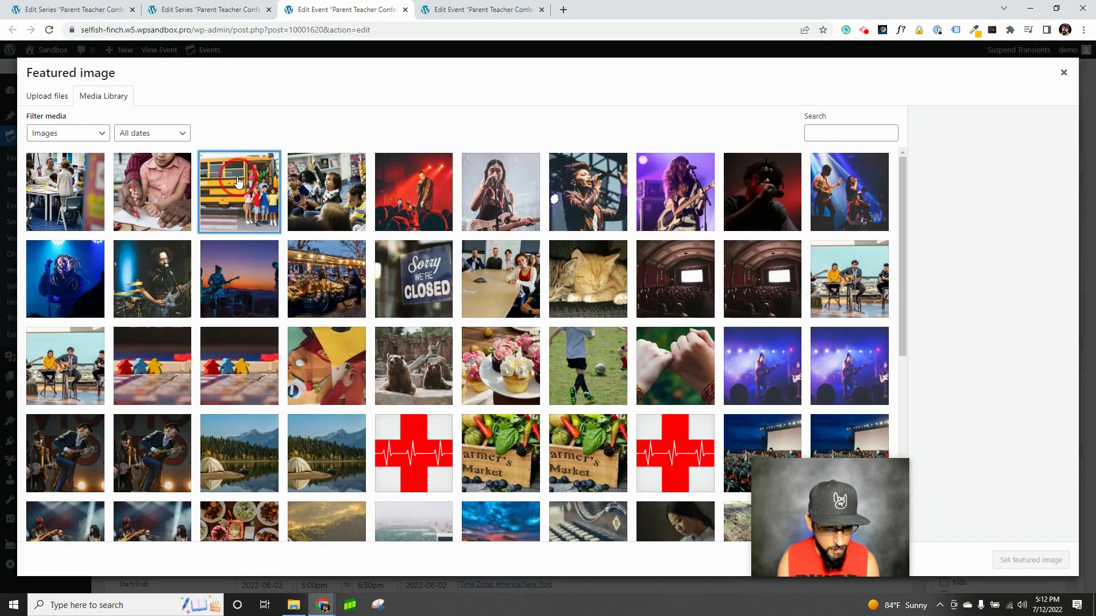
click(1028, 559)
scroll(974, 194, up, 6)
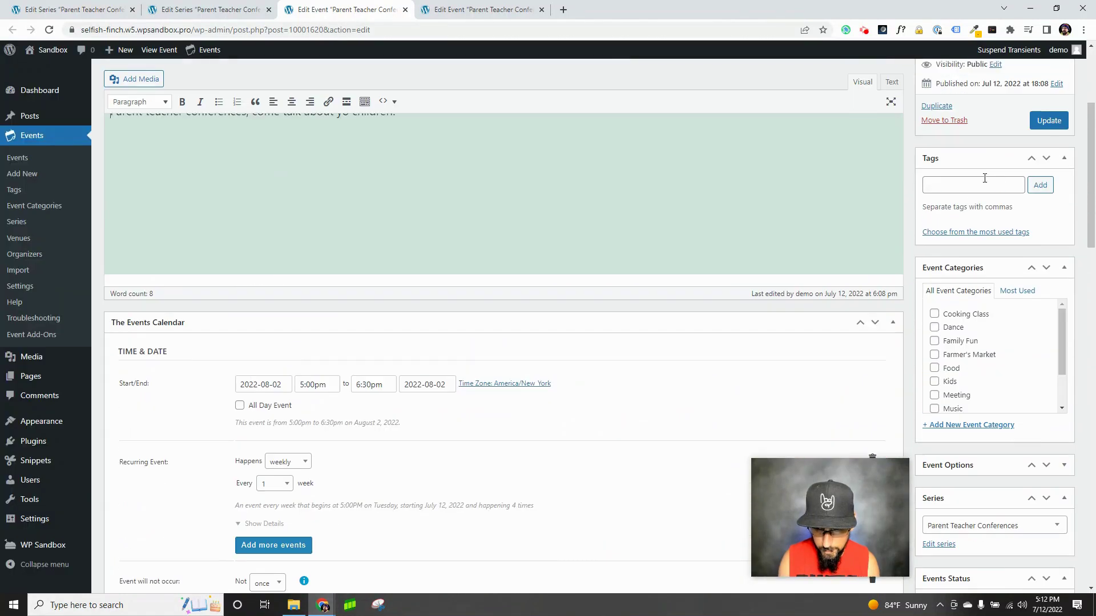
click(1048, 121)
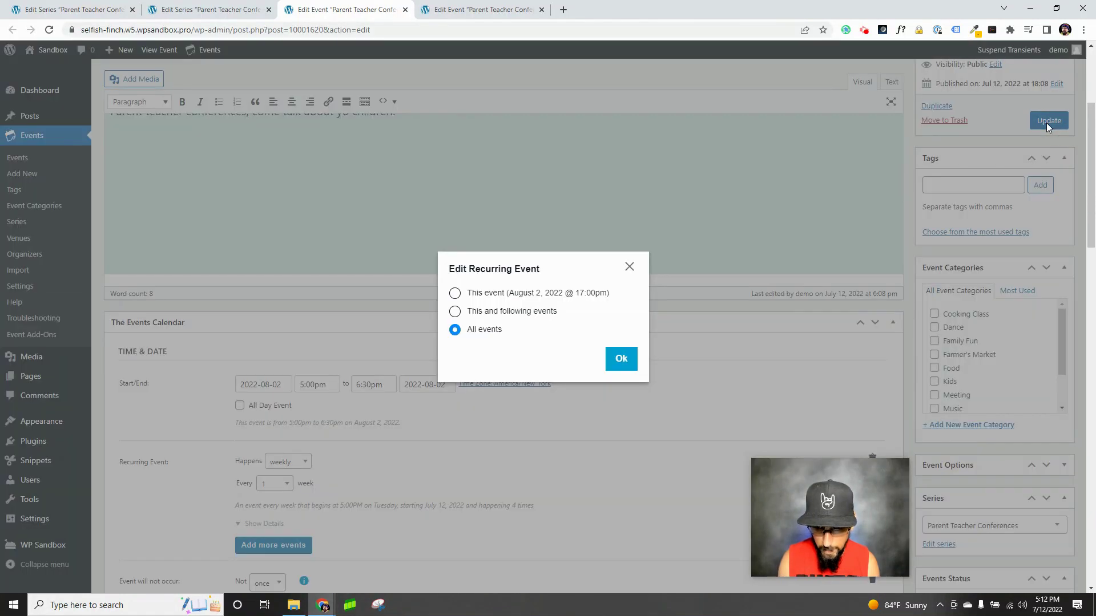
click(489, 294)
click(617, 361)
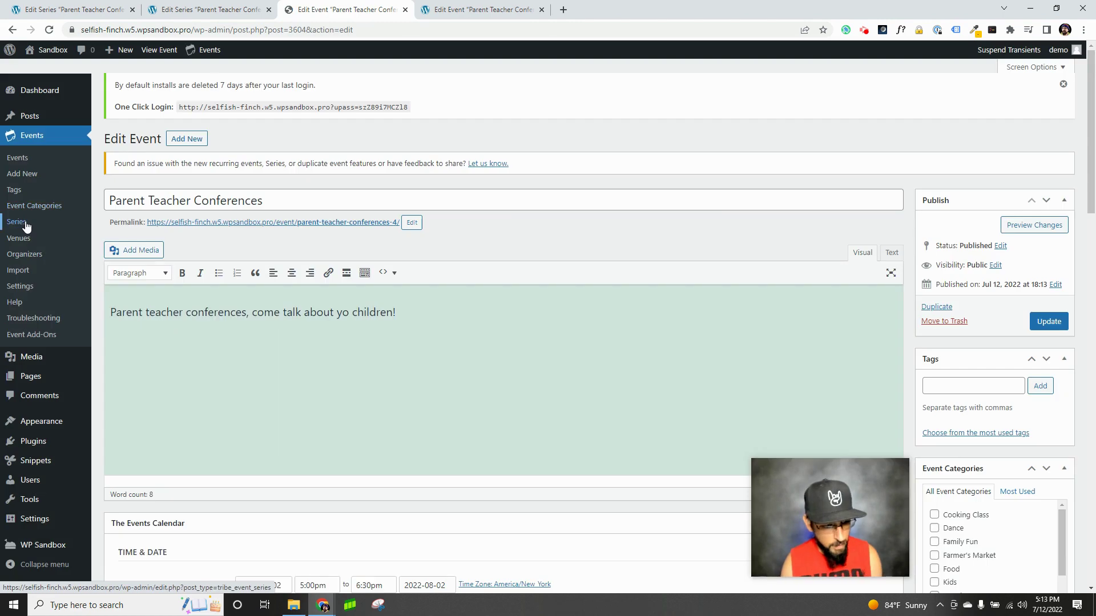
Open the public Parent Teacher Conferences series page and switch it from Summary to List view
click(20, 223)
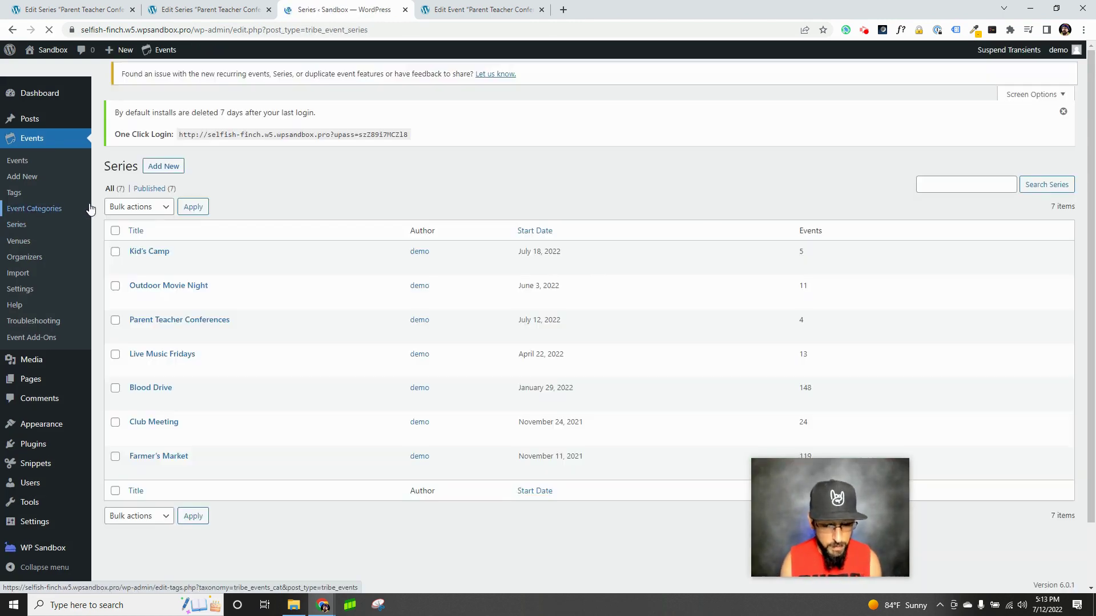
click(220, 341)
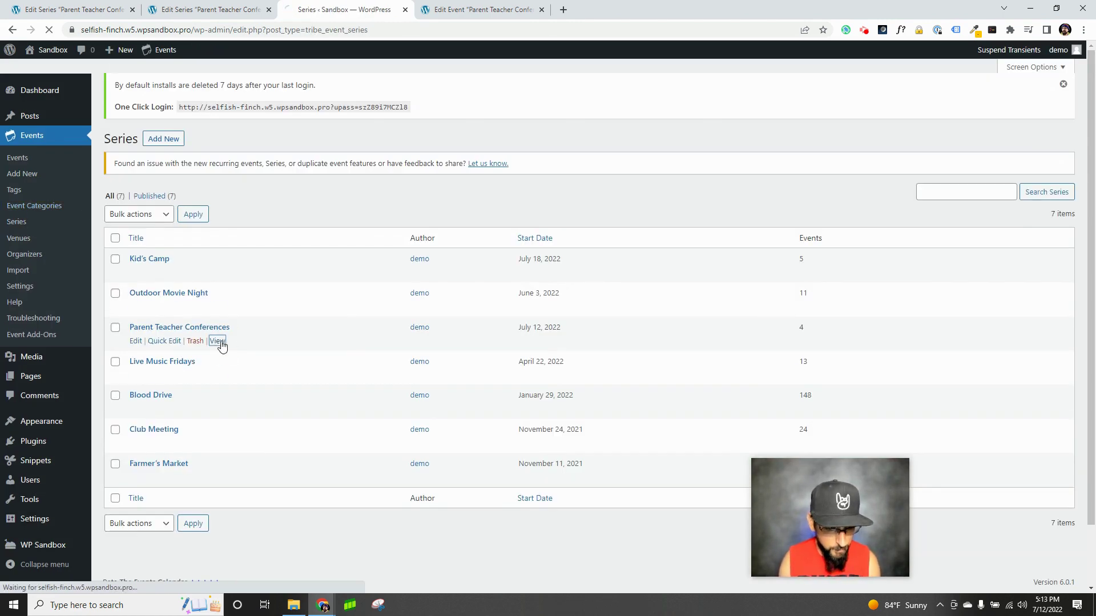
scroll(224, 340, down, 2)
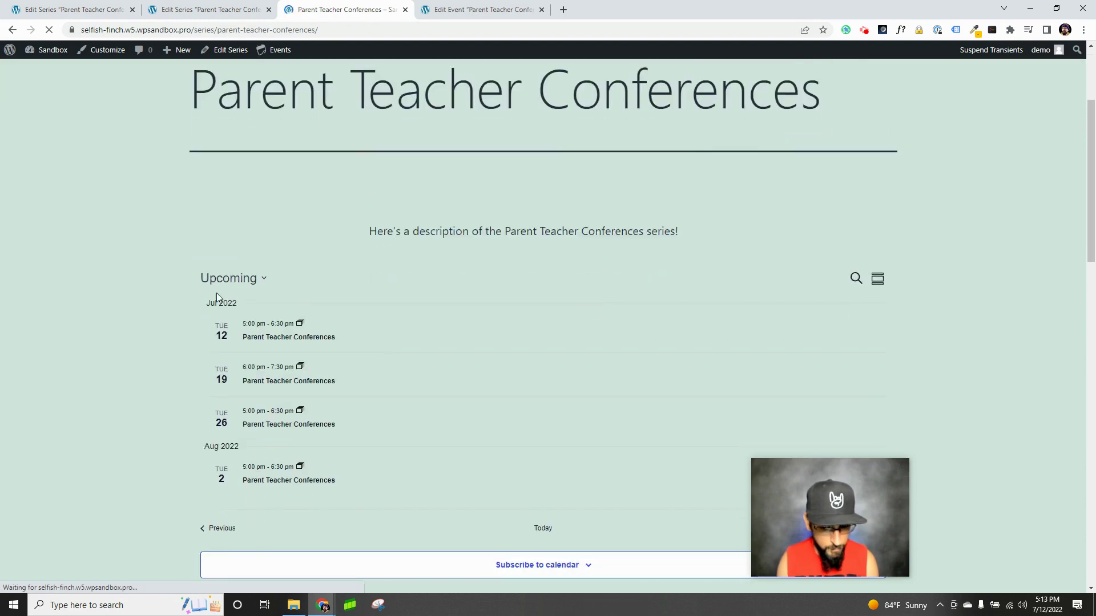
scroll(831, 191, down, 2)
click(835, 172)
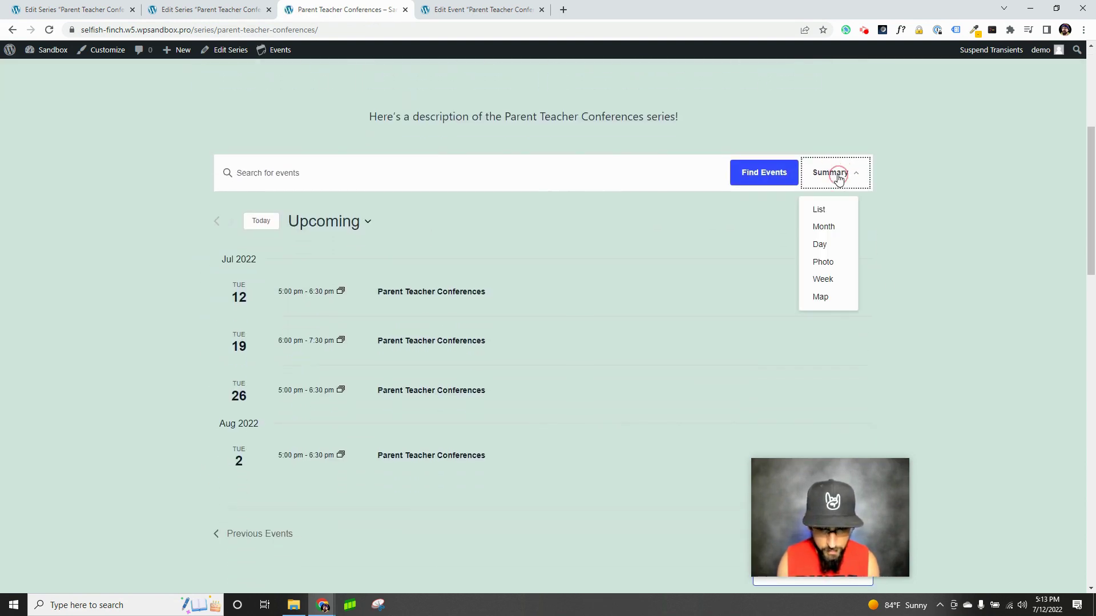
click(822, 212)
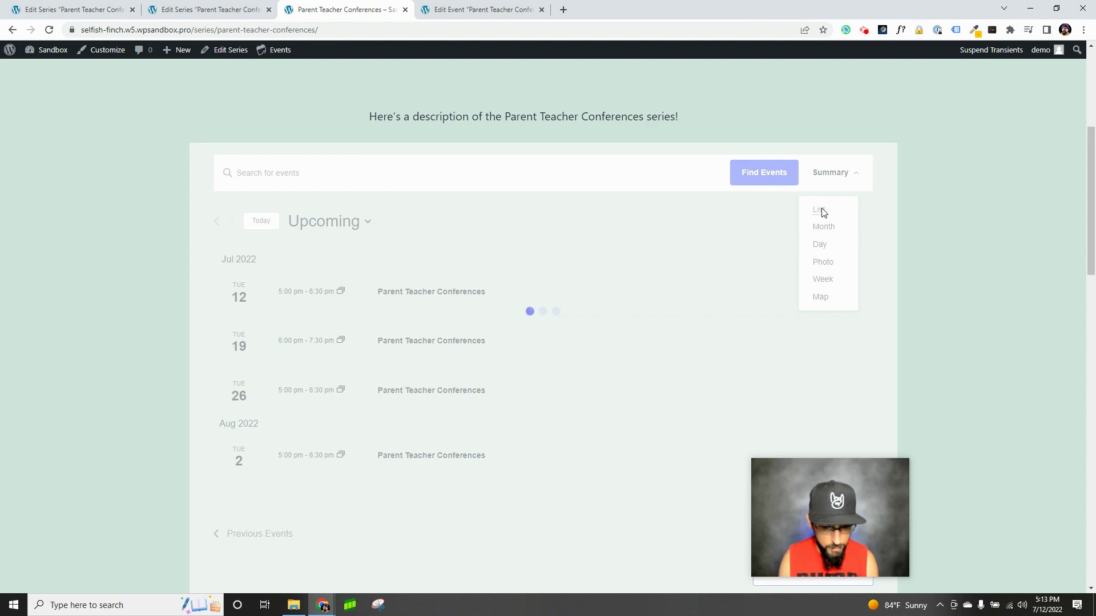
Scroll through the listed conferences, highlighting July 19's 6:00 pm - 7:30 pm time
scroll(563, 252, down, 3)
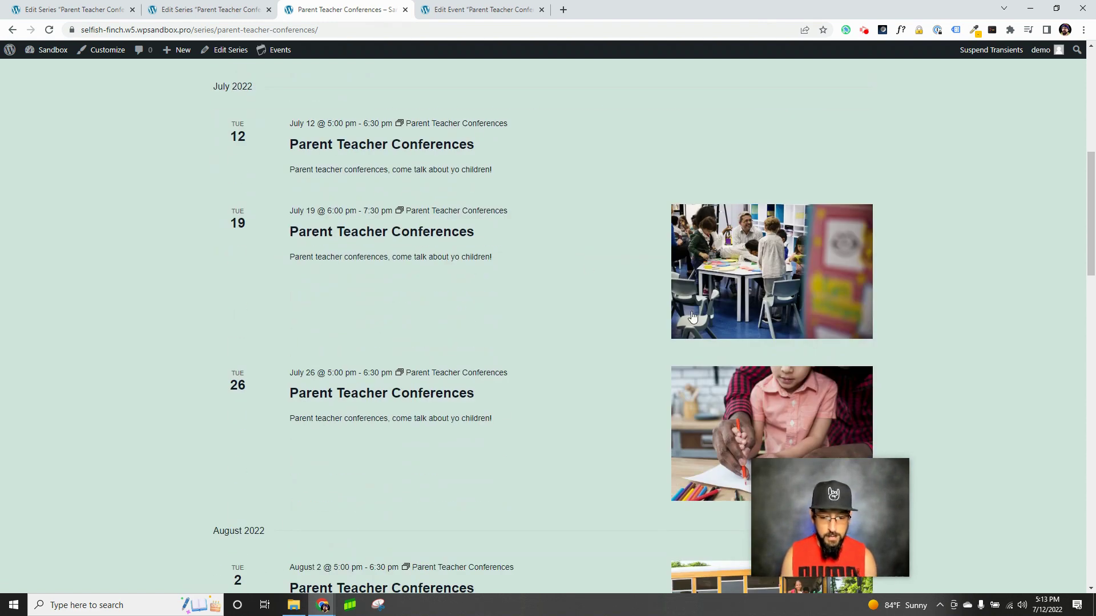
scroll(570, 374, down, 3)
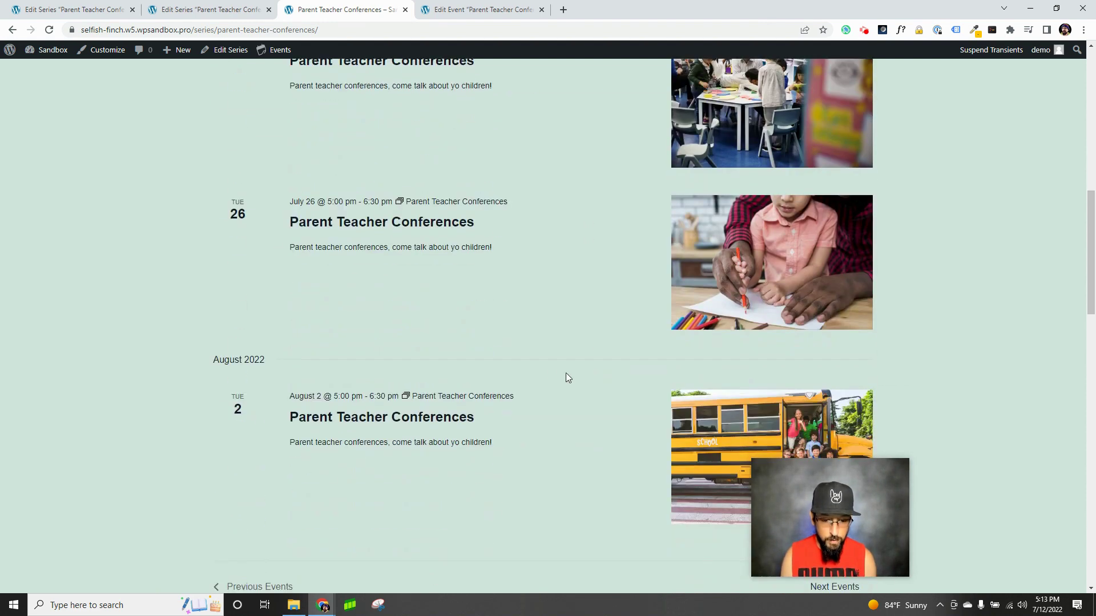
scroll(565, 377, up, 3)
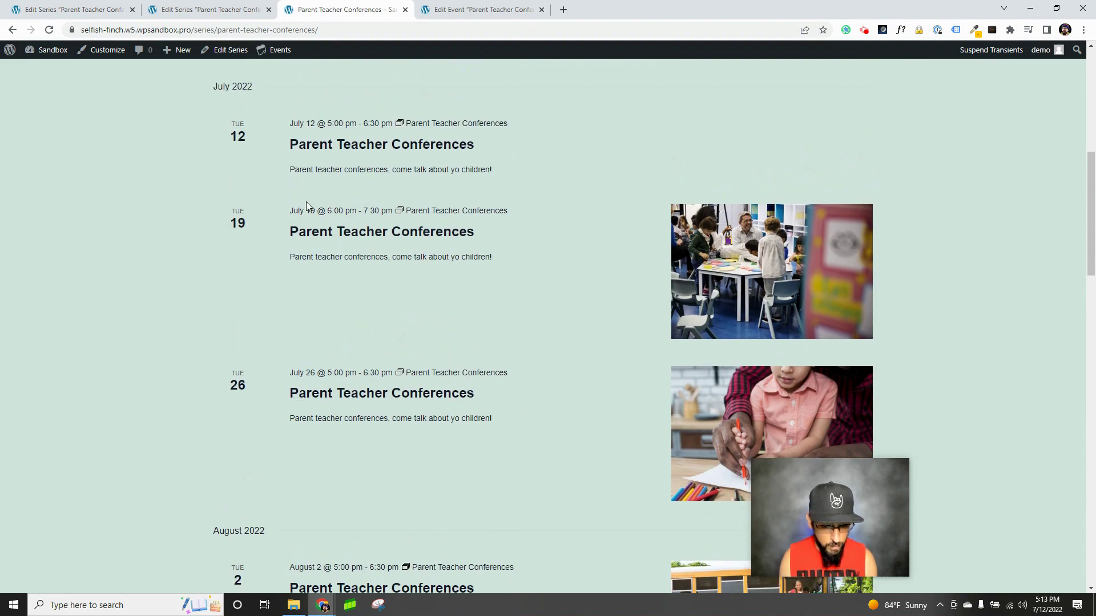
drag(328, 210, 388, 211)
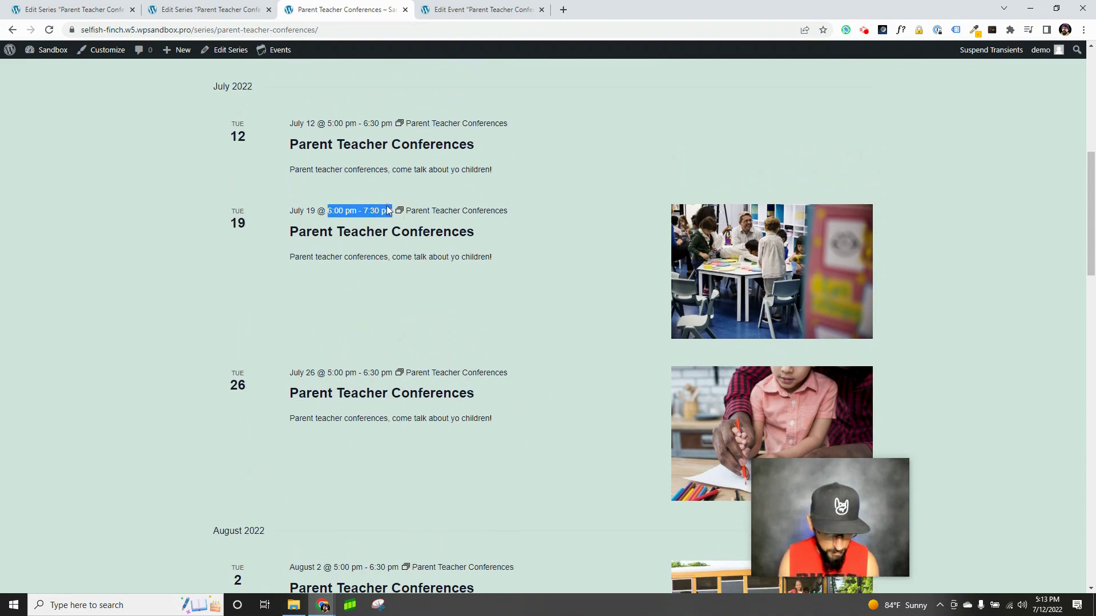
scroll(624, 432, down, 3)
scroll(657, 389, up, 1)
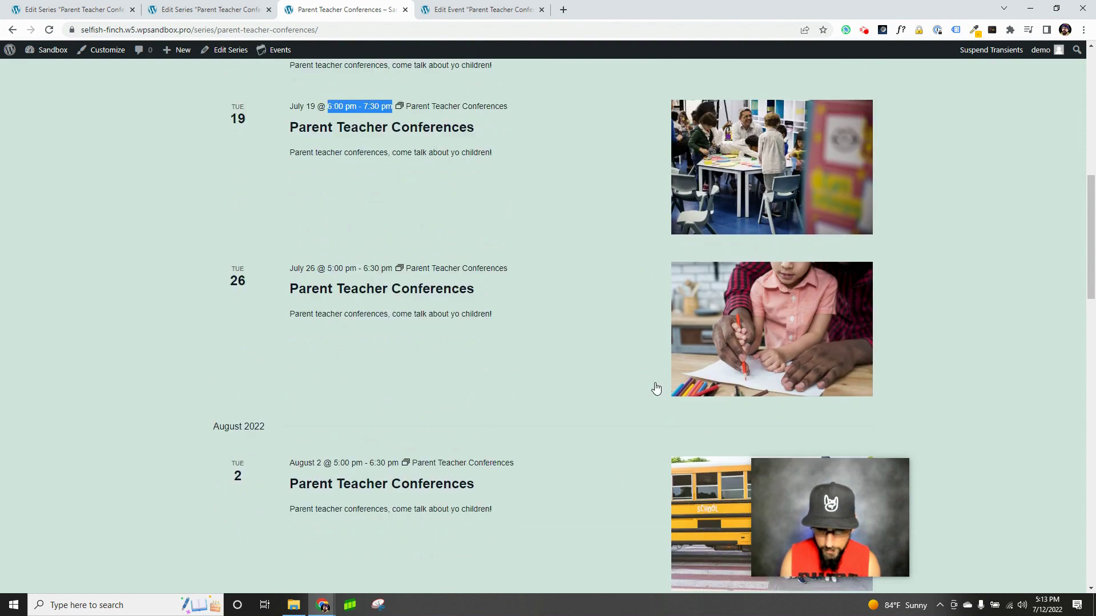
scroll(656, 388, up, 3)
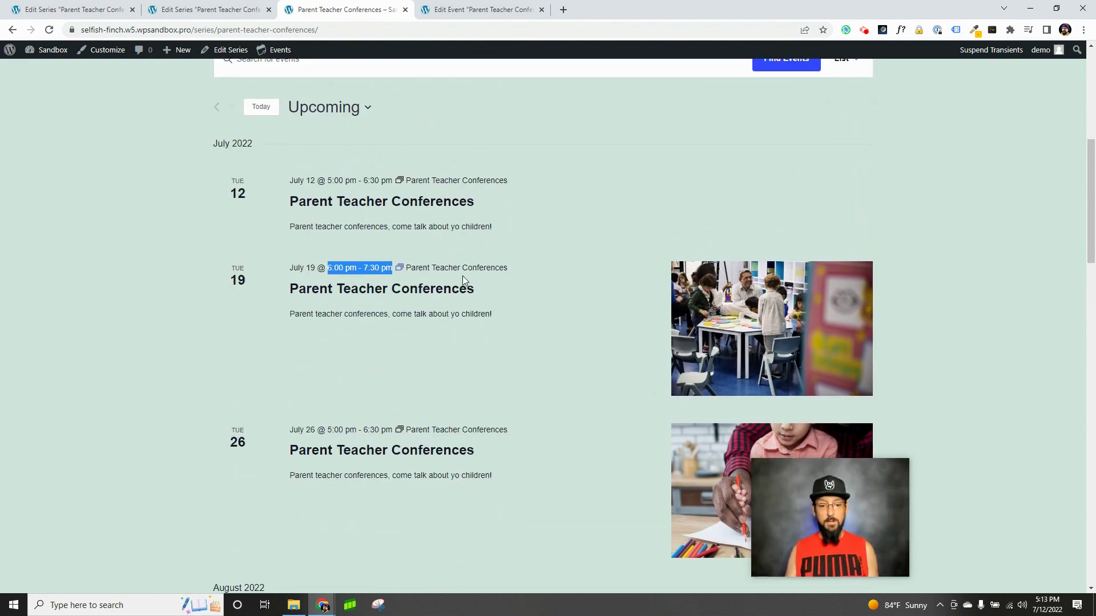
scroll(445, 267, down, 1)
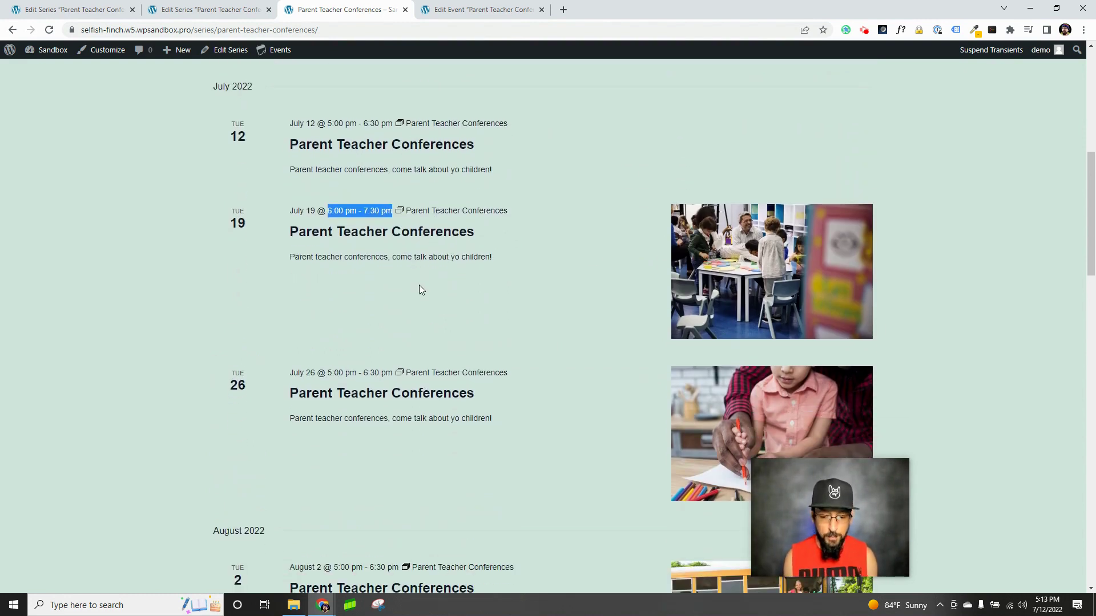